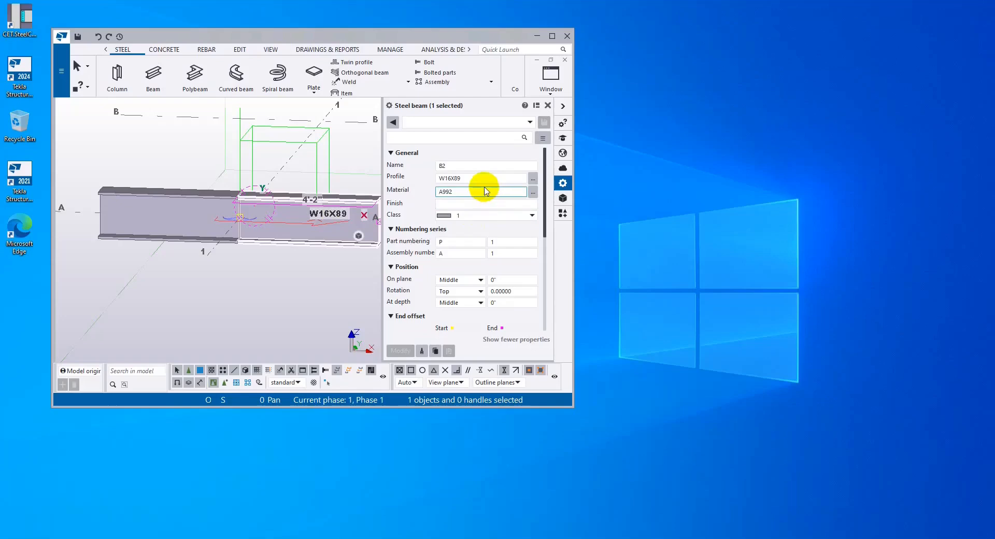
Launch CET.SteelConnDesign, dismiss the update error, place its window beside Tekla Structures, and scan the Tekla model
scroll(295, 255, up, 2)
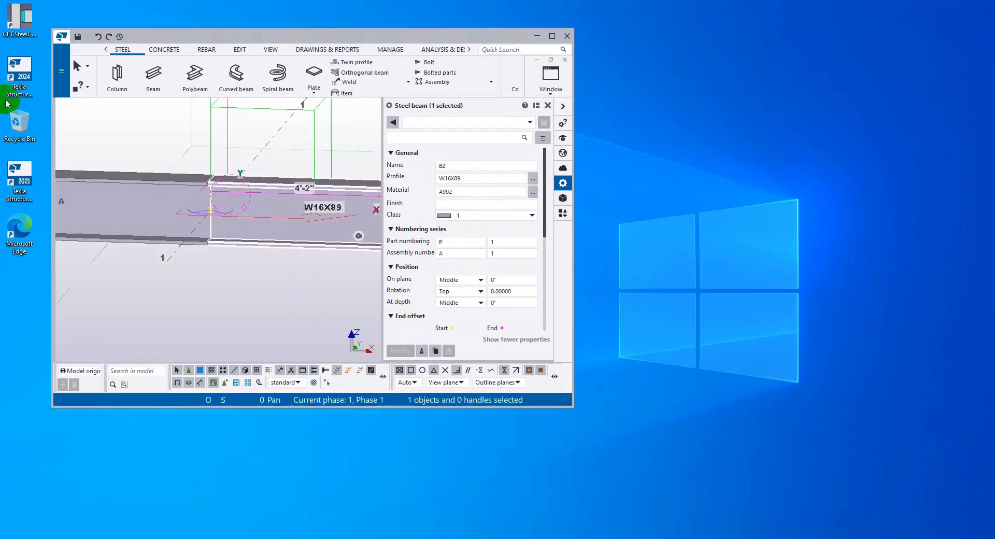
click(20, 18)
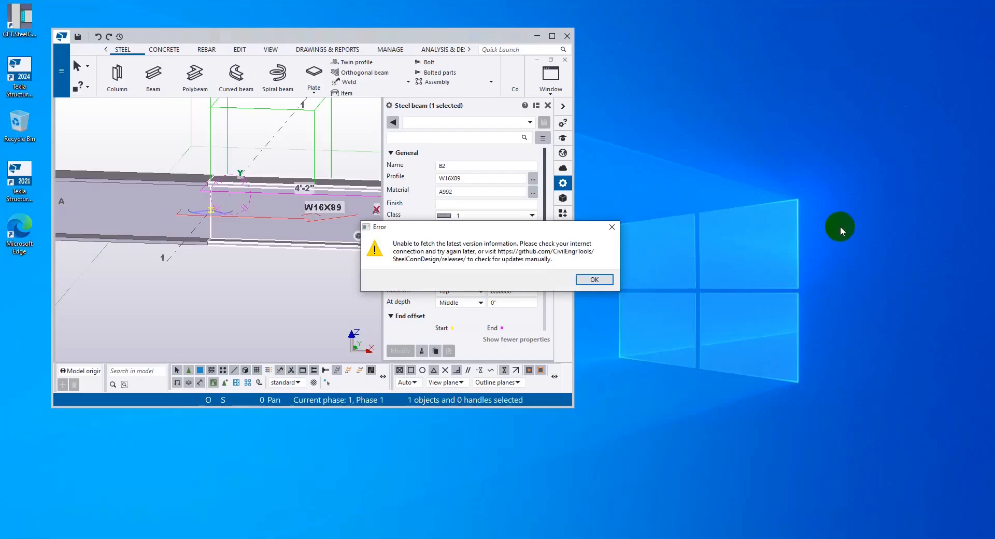
click(594, 280)
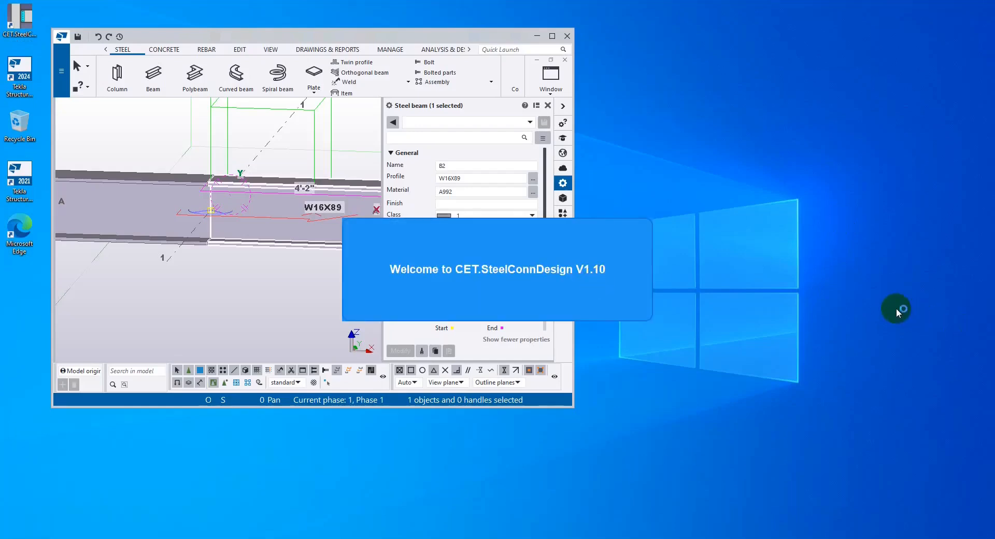
drag(564, 147, 828, 64)
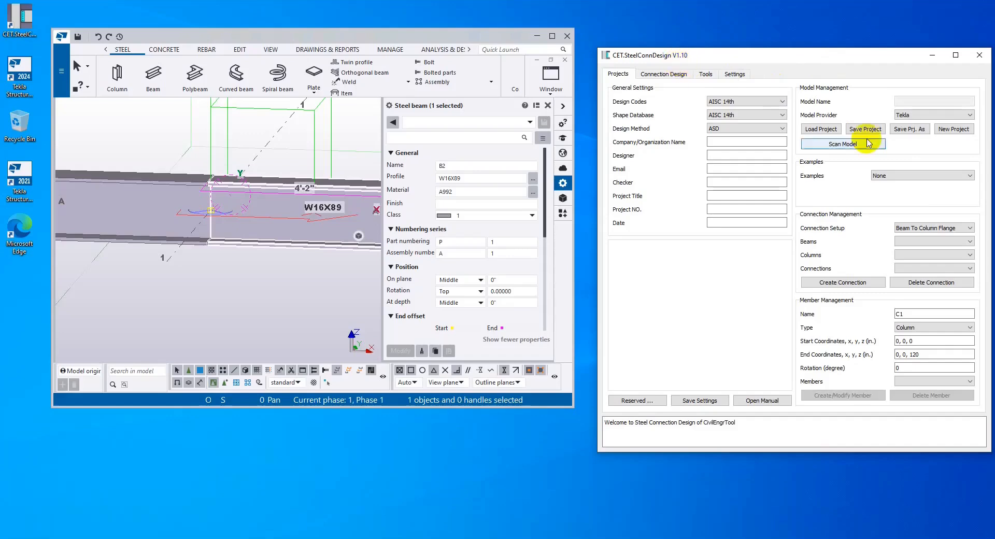
click(843, 144)
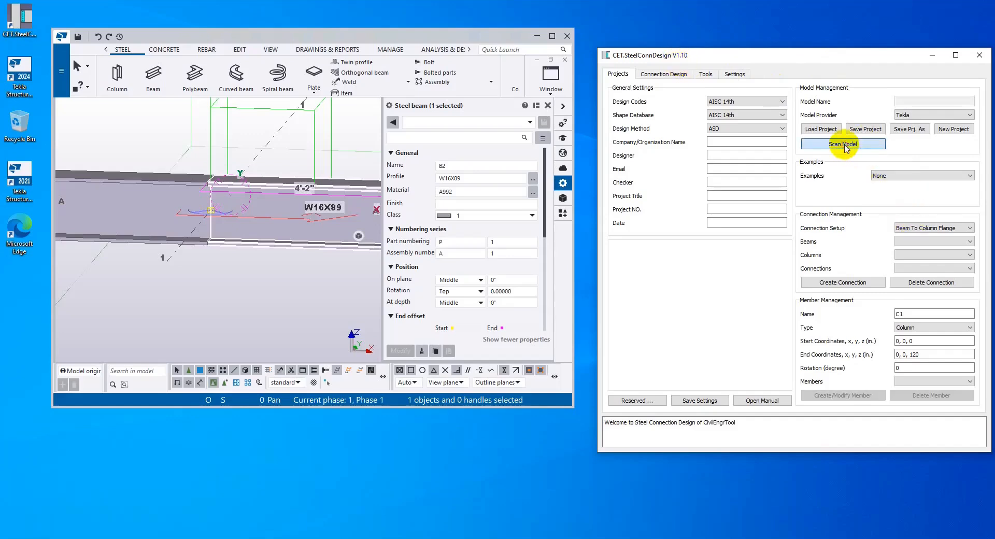
Create a Beam Splice connection from beam B2 to beam B1
click(927, 228)
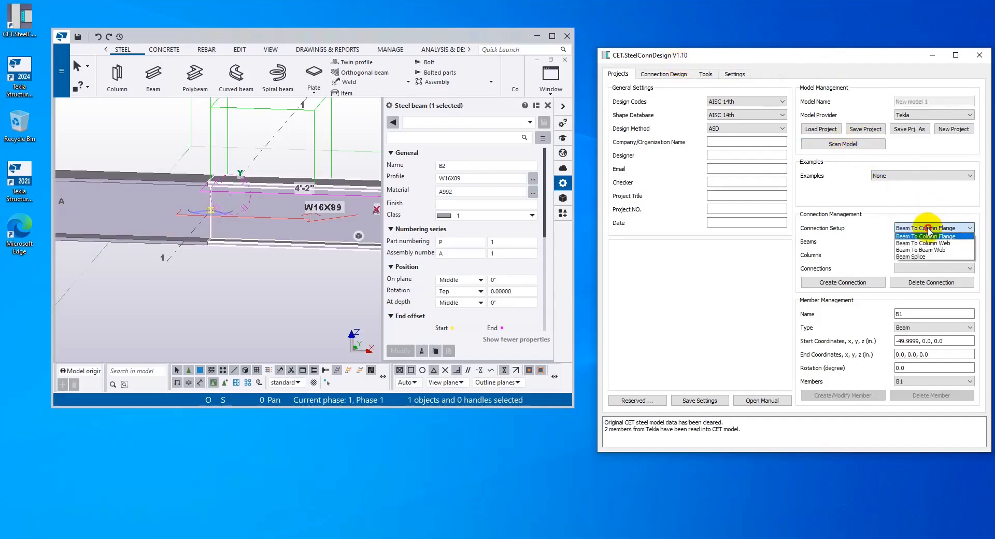
click(930, 256)
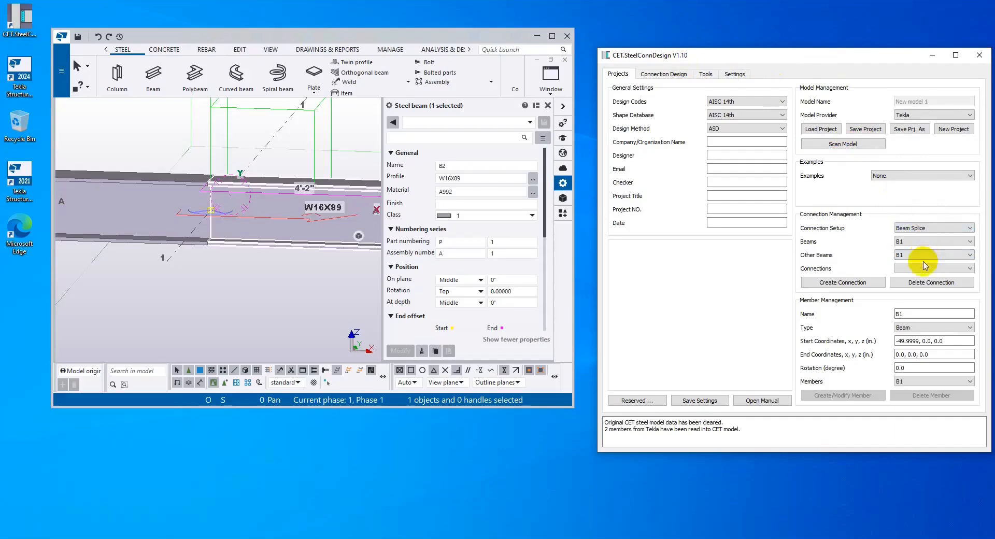
click(903, 241)
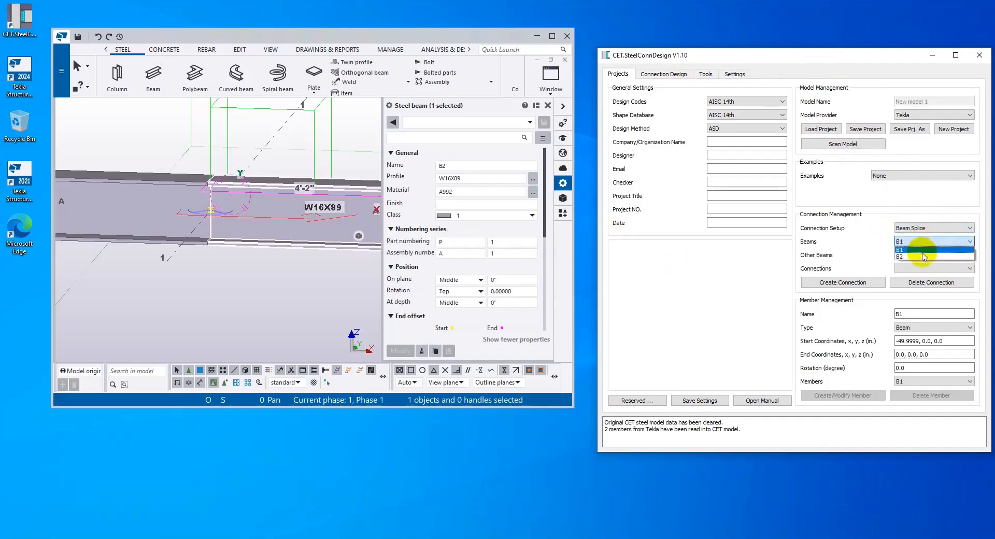
click(916, 257)
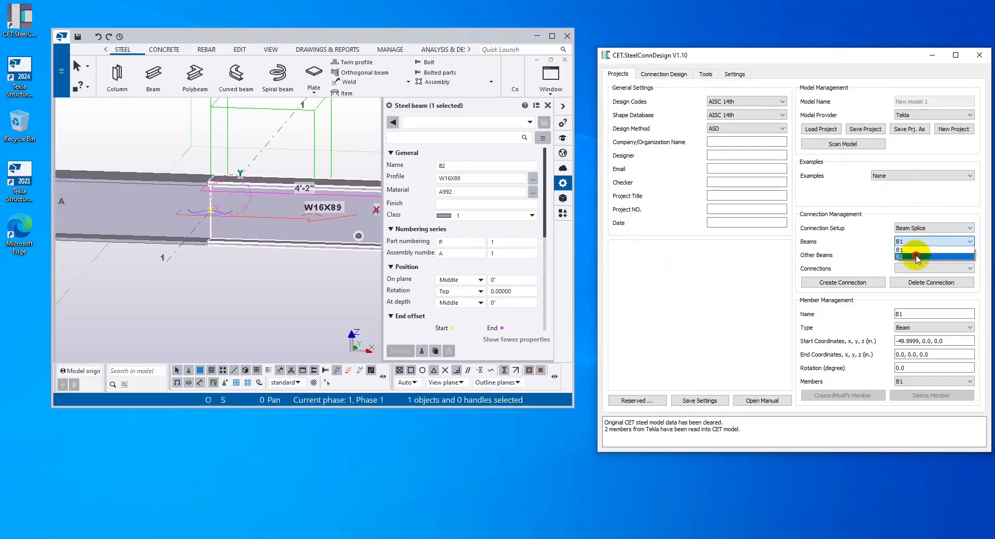
click(842, 282)
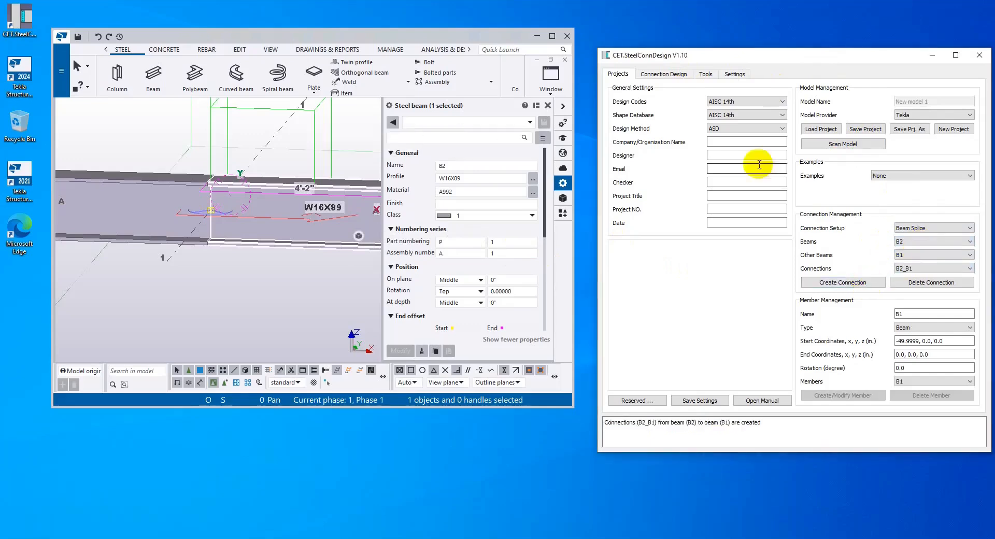
Design the B2_B1 beam splice connection with its default forces and inspect the splice in the Tekla model
click(674, 74)
click(954, 384)
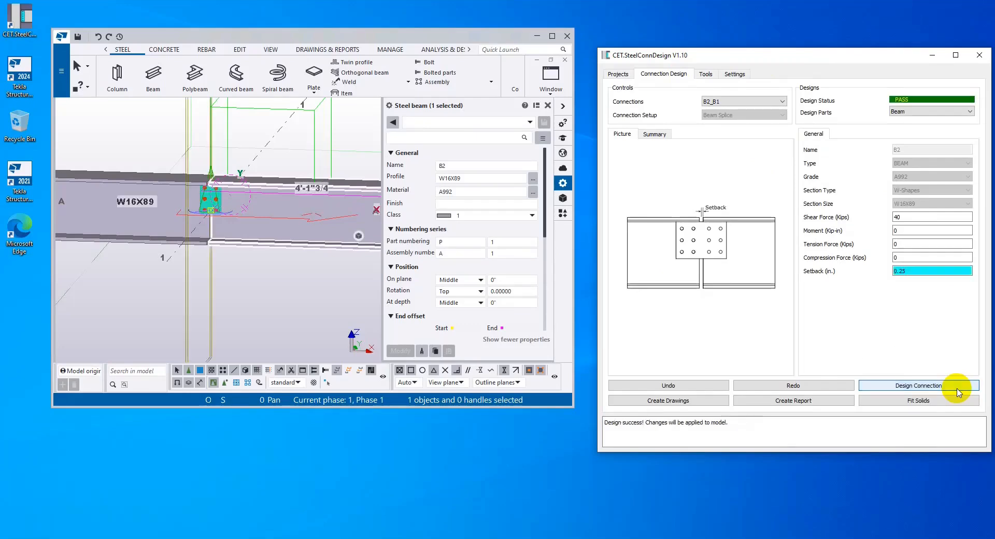
scroll(222, 212, up, 8)
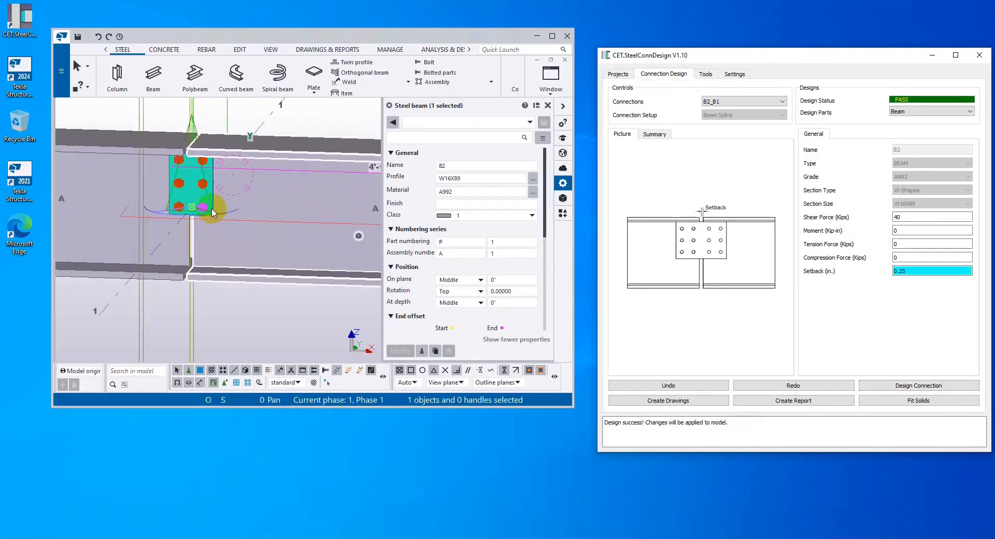
middle_drag(212, 206, 218, 212)
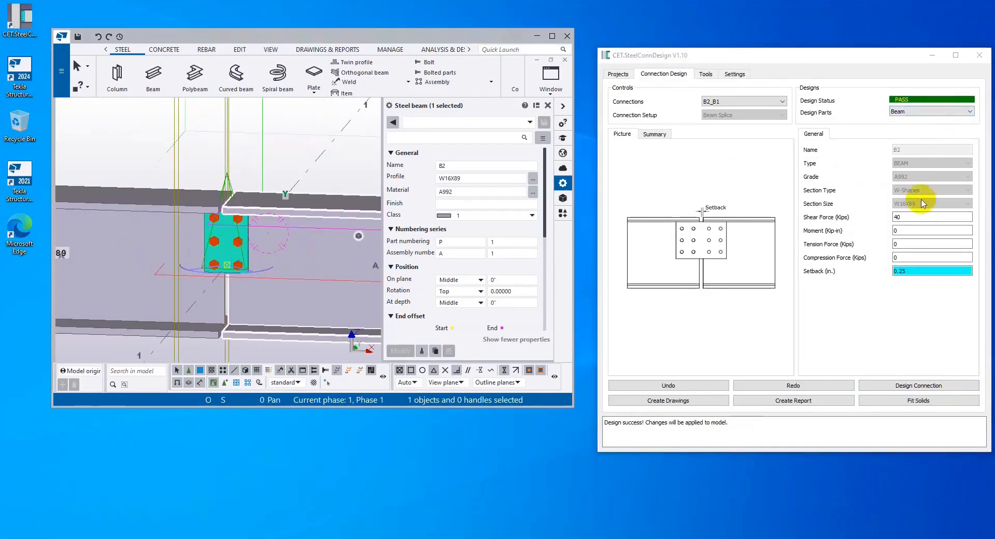
Set beam B2's moment to 1200 kip-in, redesign the connection, and inspect the splice plates in the model
drag(906, 229, 865, 229)
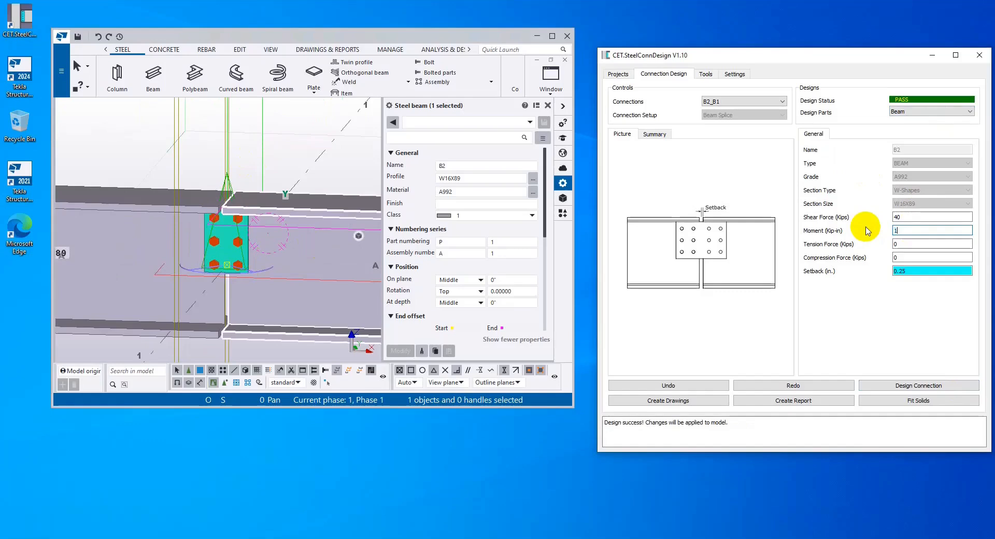
text(1200)
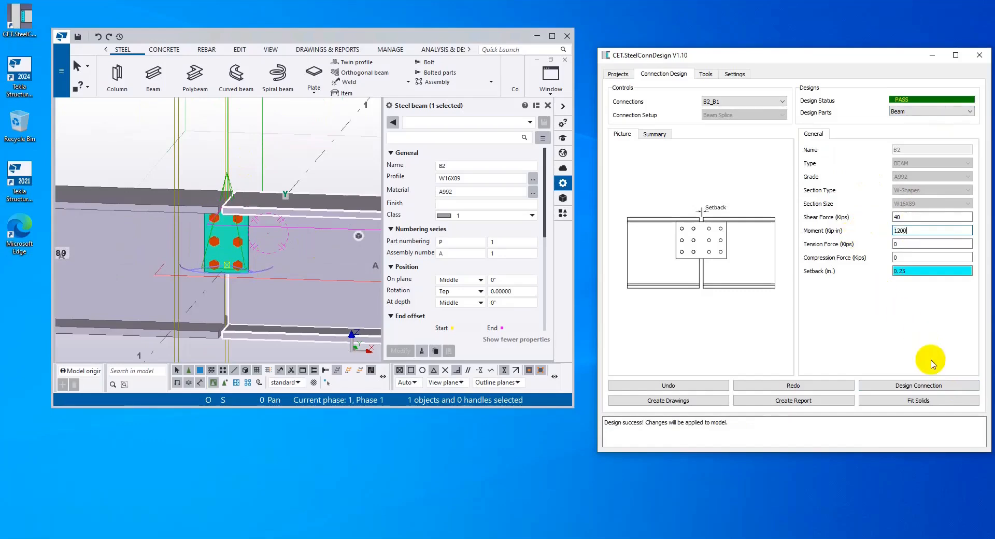
click(931, 386)
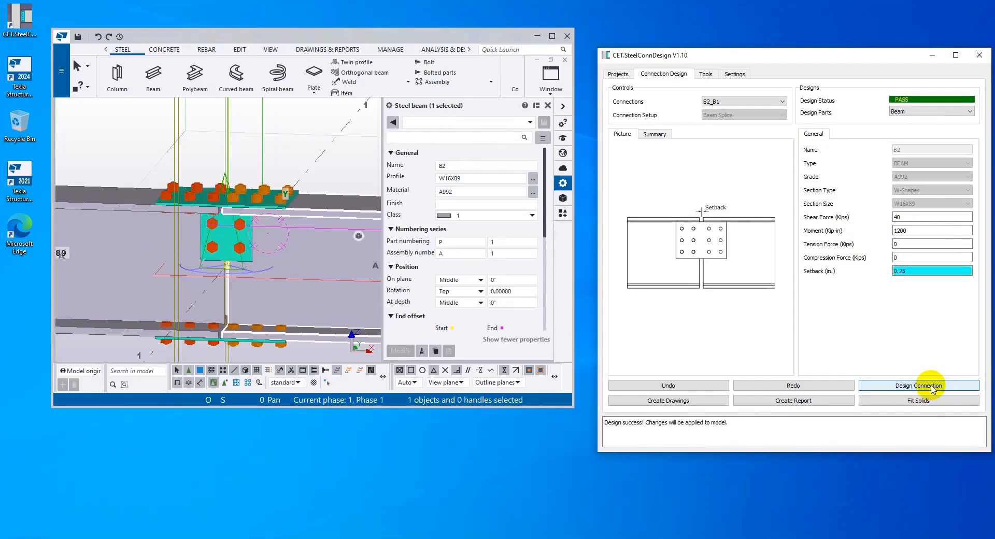
scroll(217, 209, up, 3)
scroll(258, 220, down, 3)
middle_drag(271, 247, 259, 218)
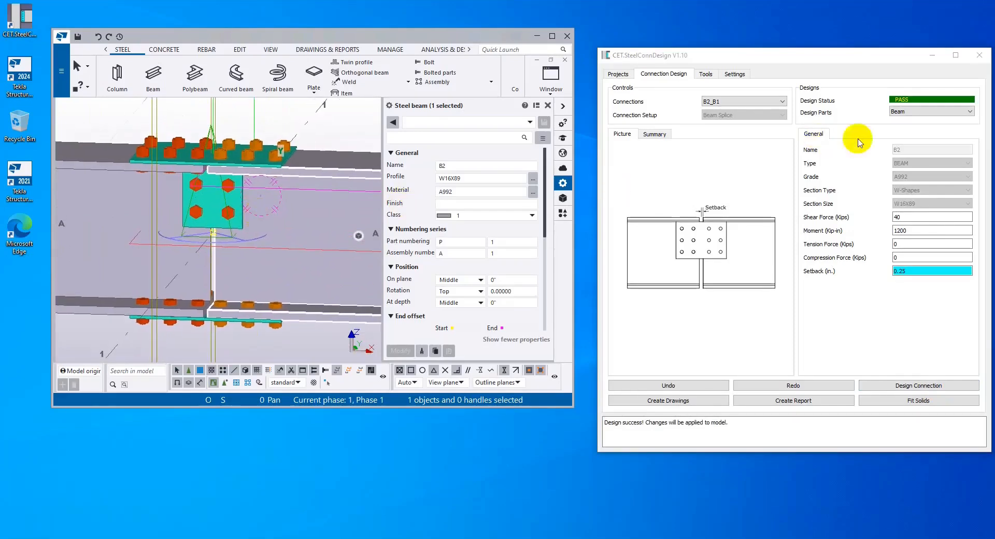
For the Flange Splice Connection, set the To Beam bolt diameter to 0.875 in and the bolt rows to 5
click(933, 112)
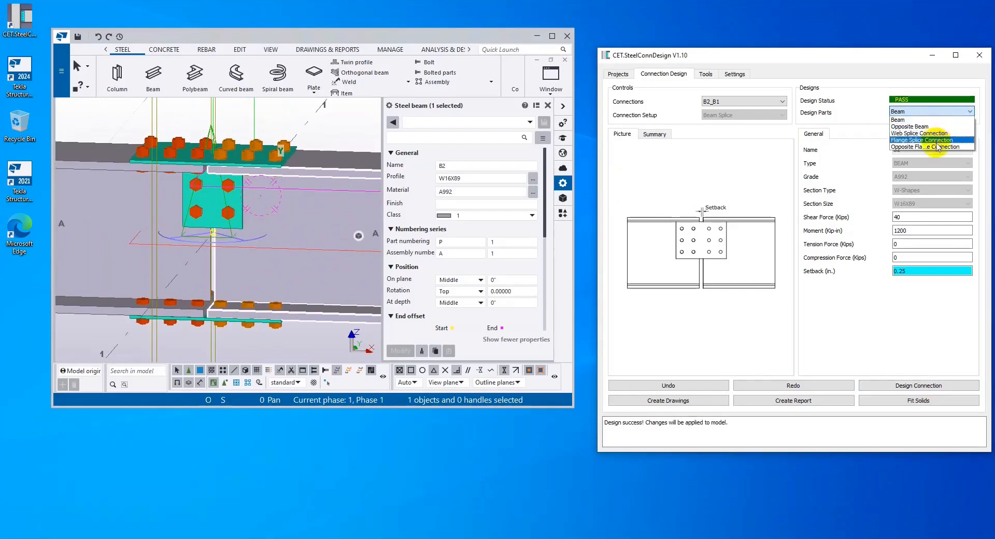
click(875, 191)
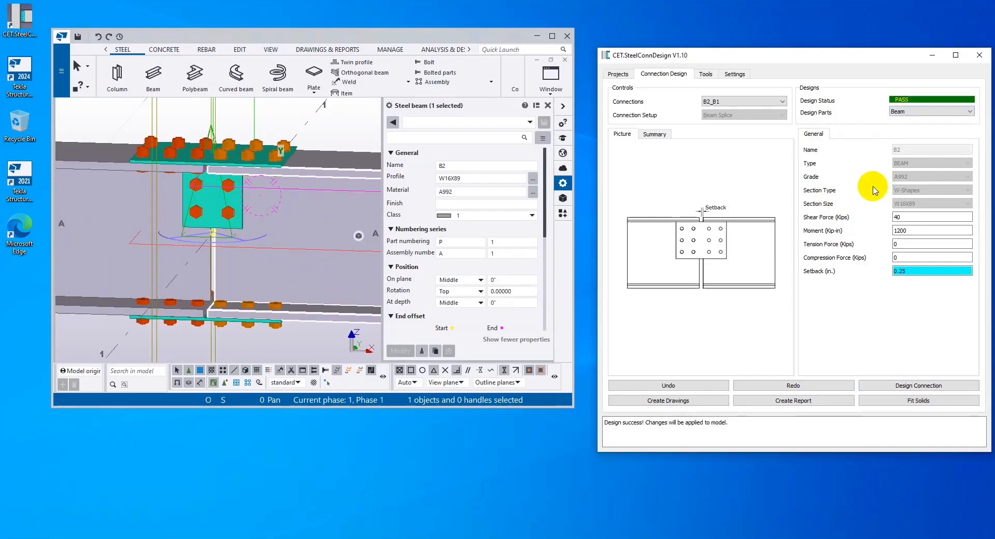
click(921, 114)
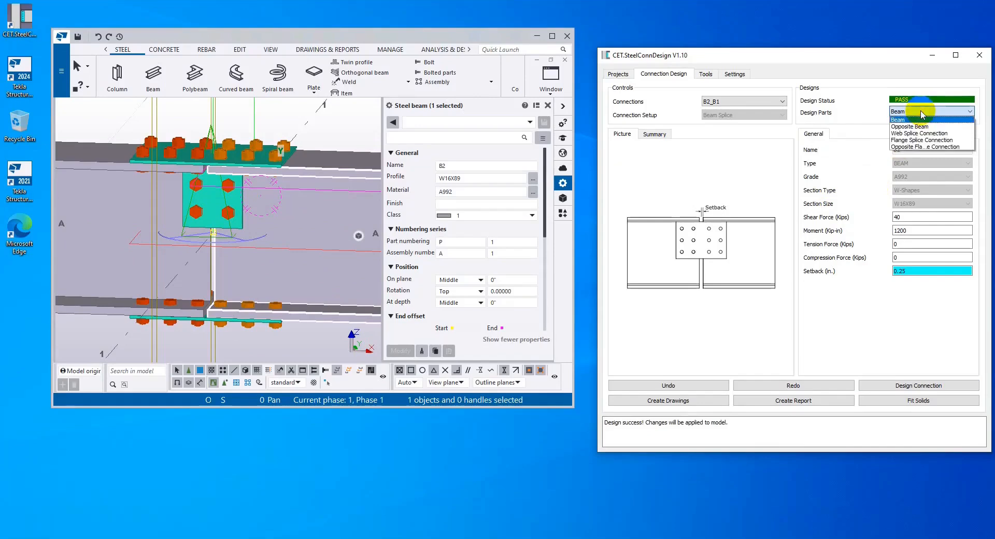
click(930, 141)
click(846, 134)
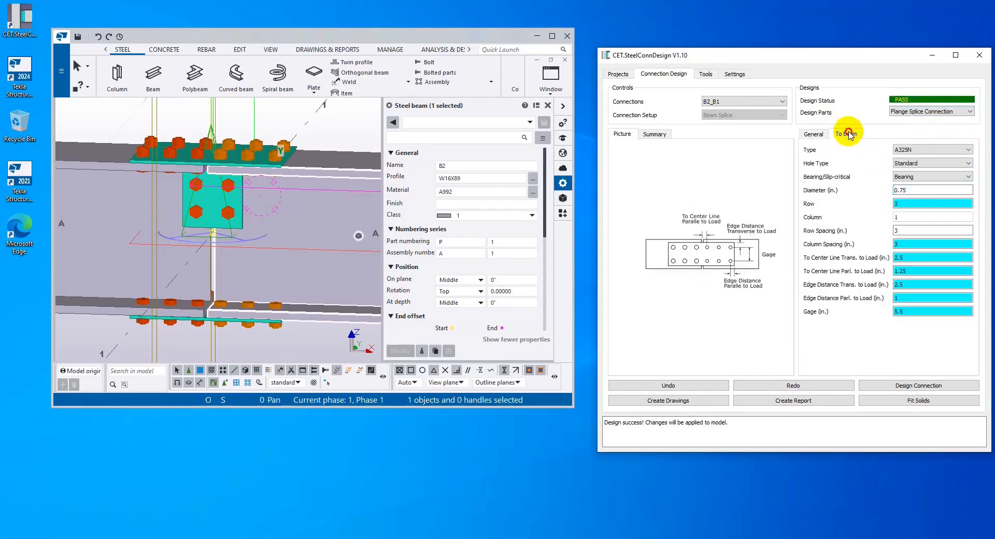
drag(918, 188, 850, 181)
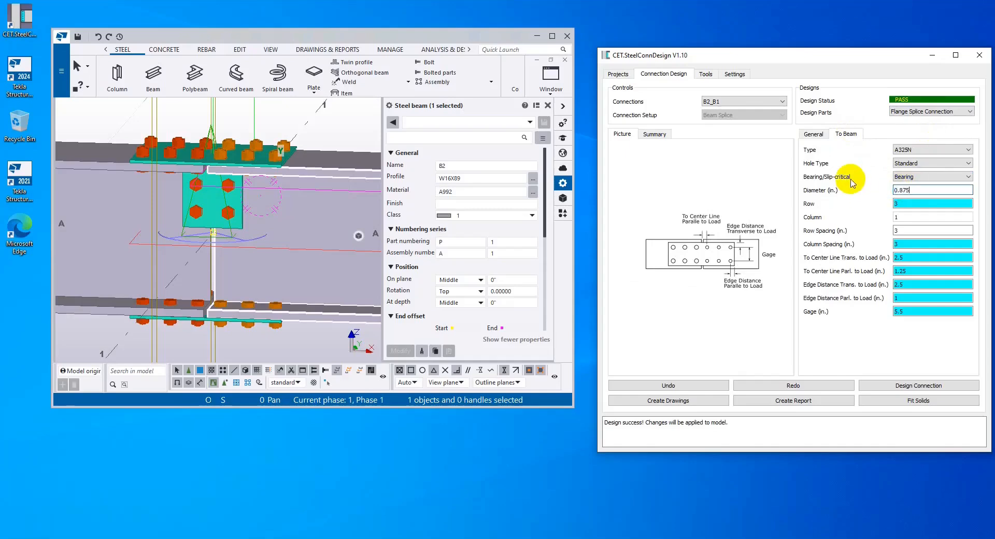
key(Tab)
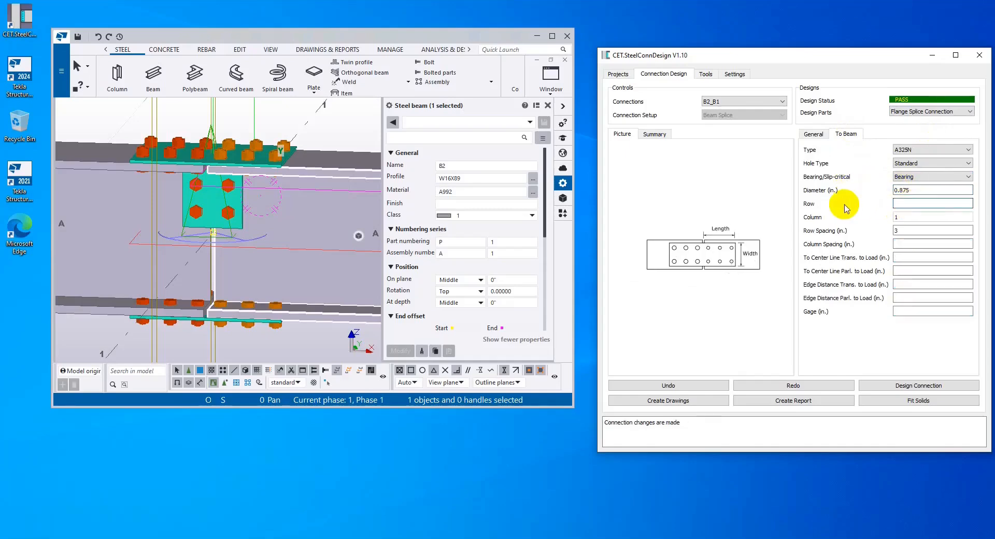
Set the Opposite Flange Splice Connection's bolt rows to 5 and redesign the connection
click(951, 111)
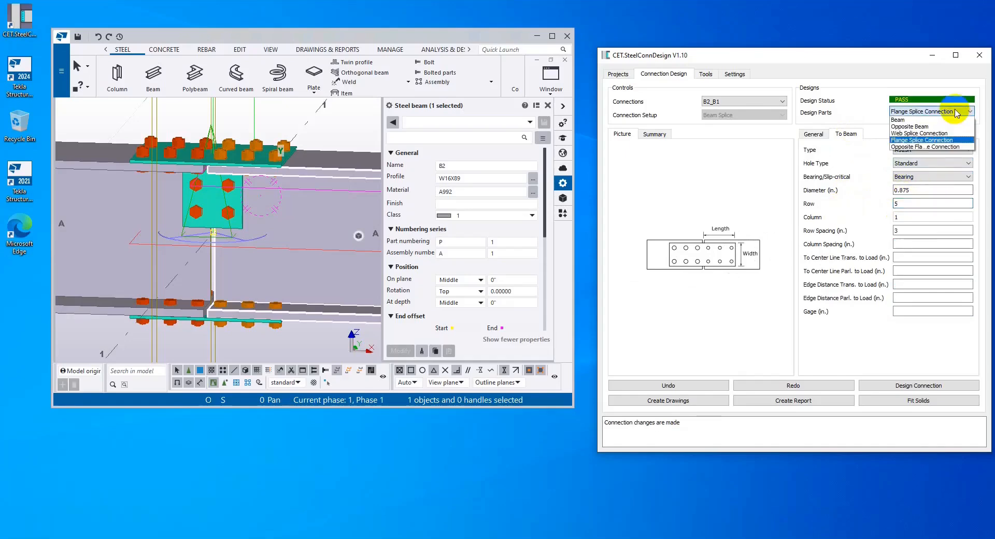
click(943, 148)
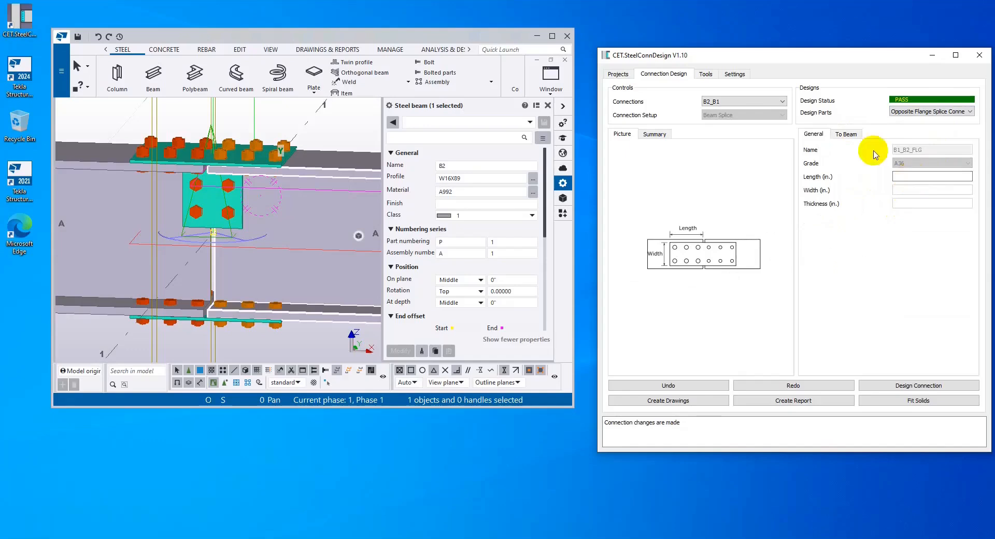
click(846, 133)
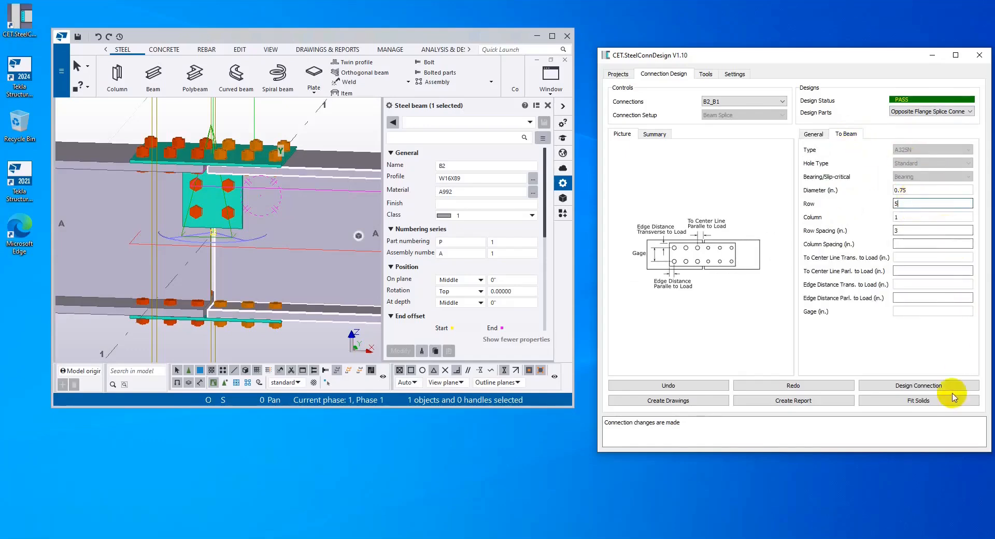
click(939, 386)
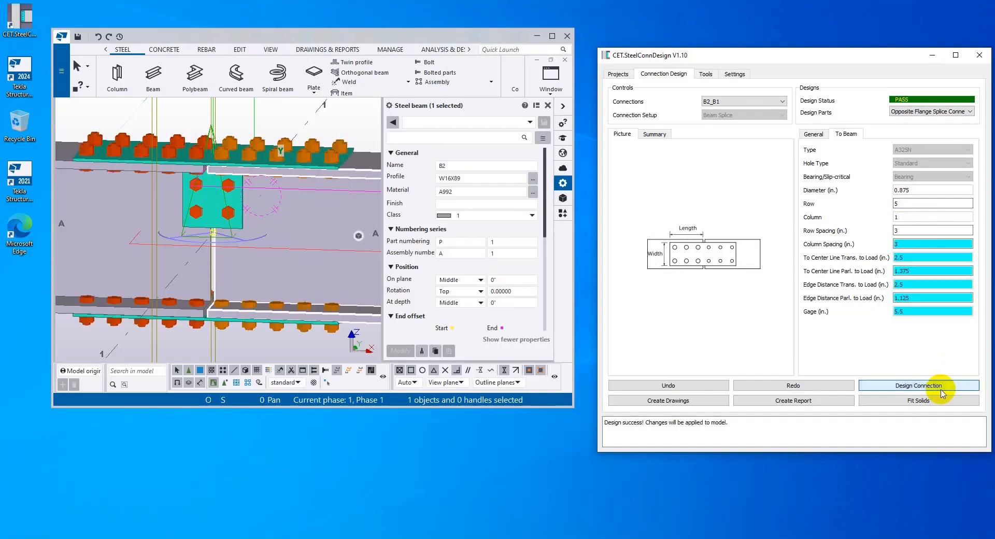
scroll(296, 189, up, 1)
scroll(234, 176, down, 2)
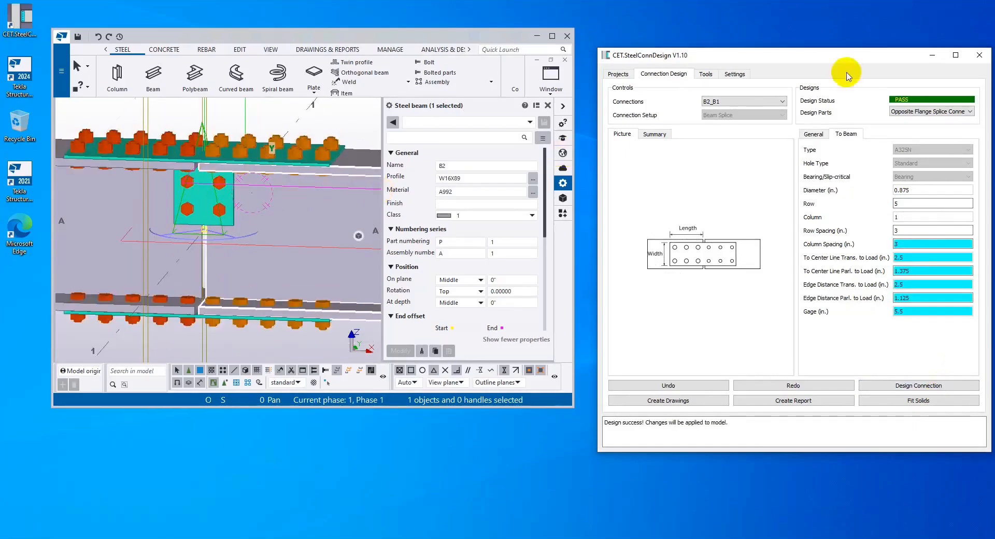
Set the Flange Splice Connection plate thickness to 0.75 in and redesign the connection
click(953, 111)
click(940, 140)
click(812, 134)
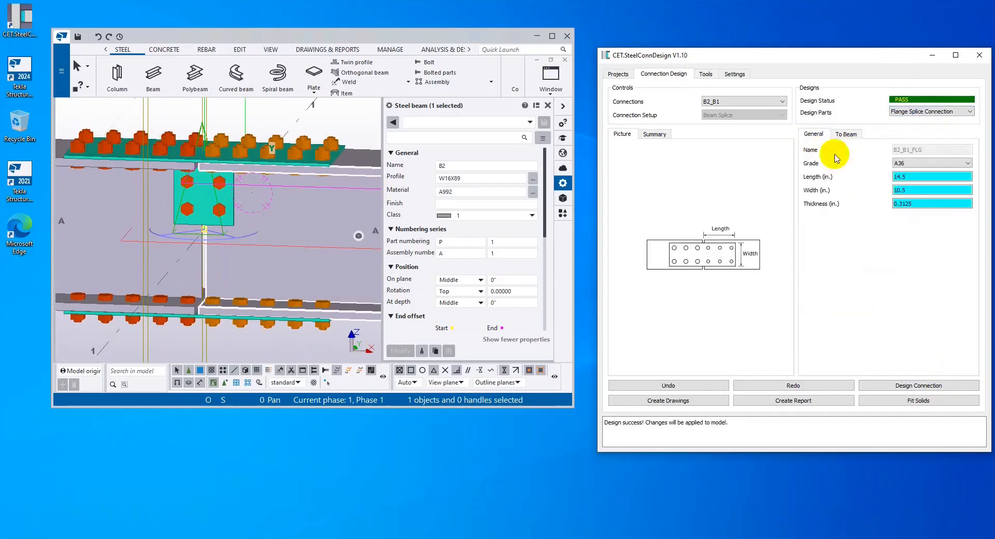
drag(915, 203, 850, 202)
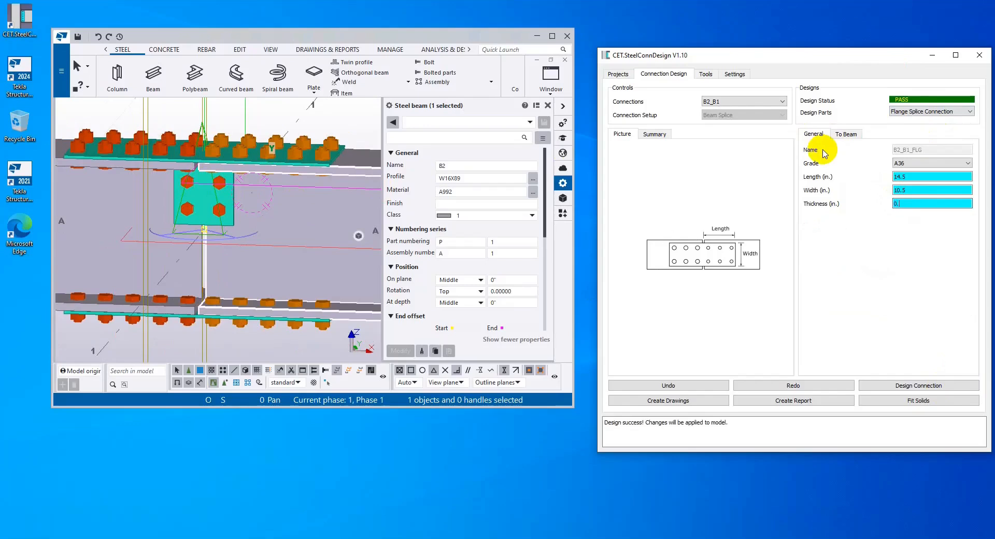
click(924, 386)
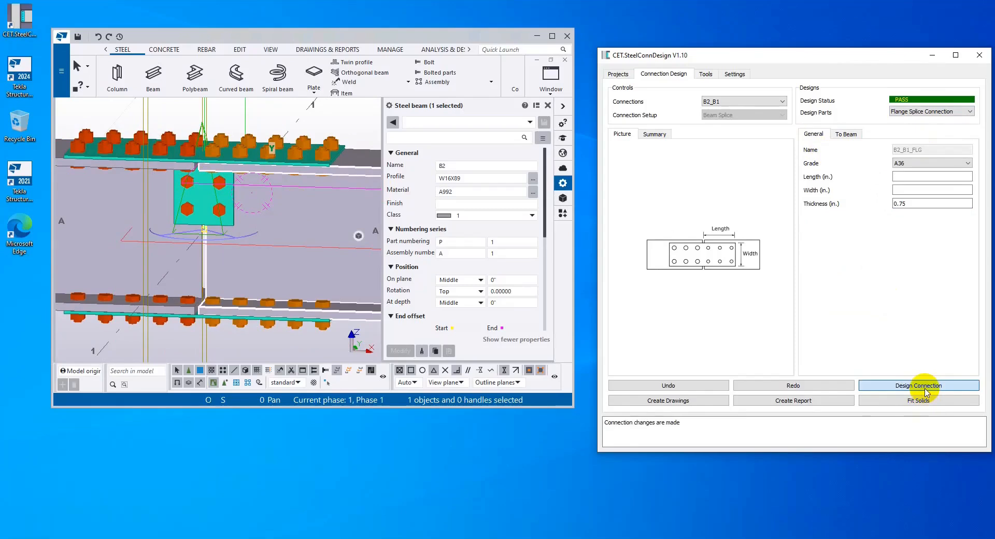
click(925, 388)
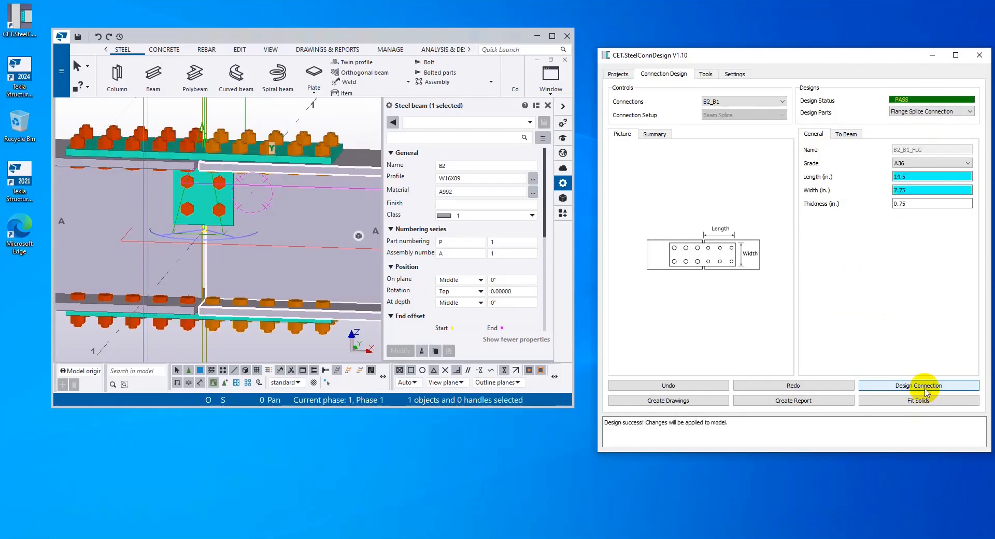
Undo the flange splice plate thickness change and redesign the connection
click(718, 389)
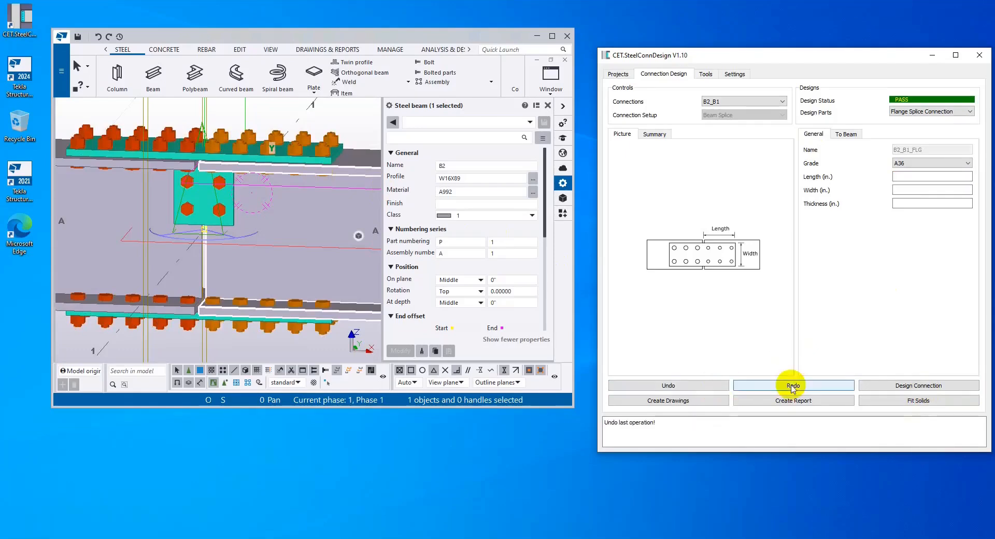
click(936, 386)
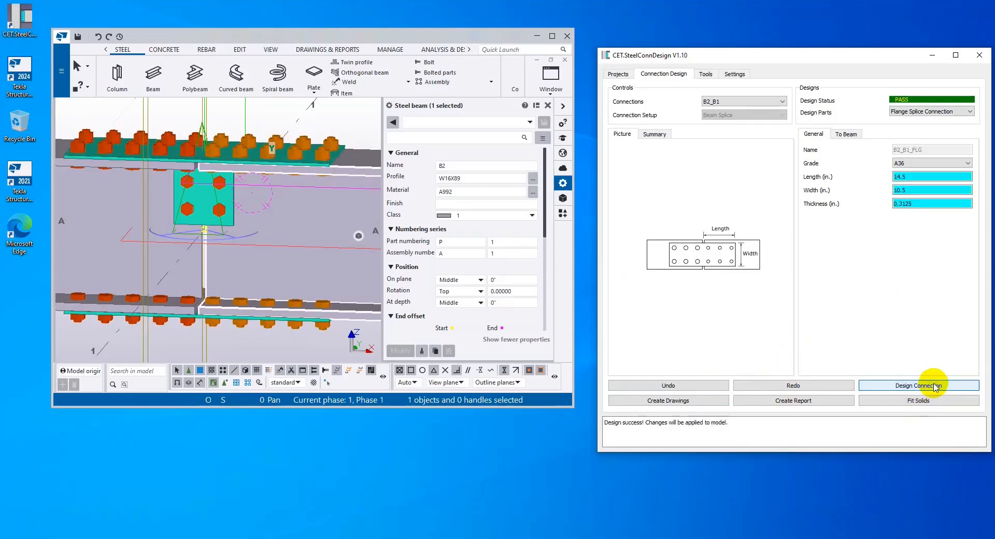
In Tekla Structures, inspect the flange Splice Connection (77) component's parts, top flange bolt and bottom flange bolt settings, leaving them unmodified
click(225, 162)
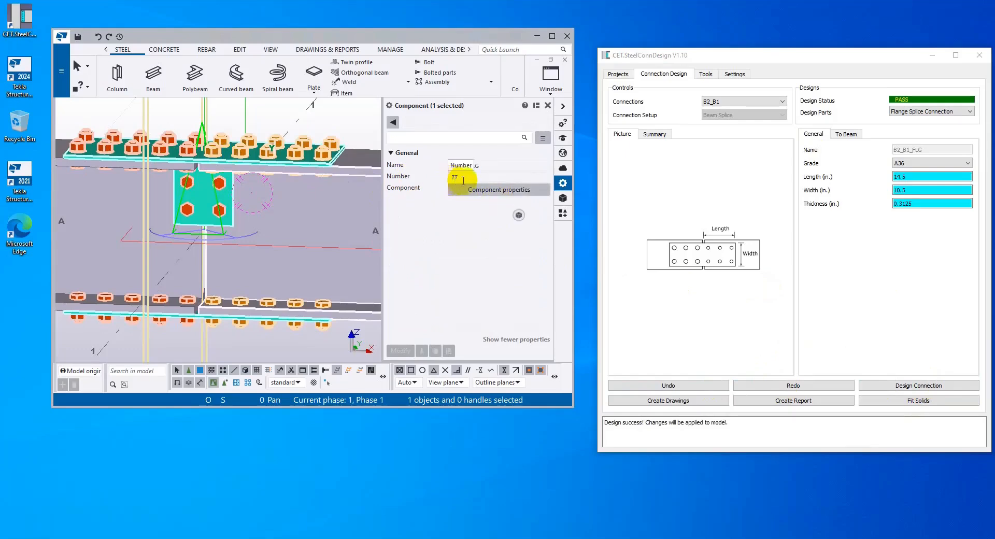
click(489, 190)
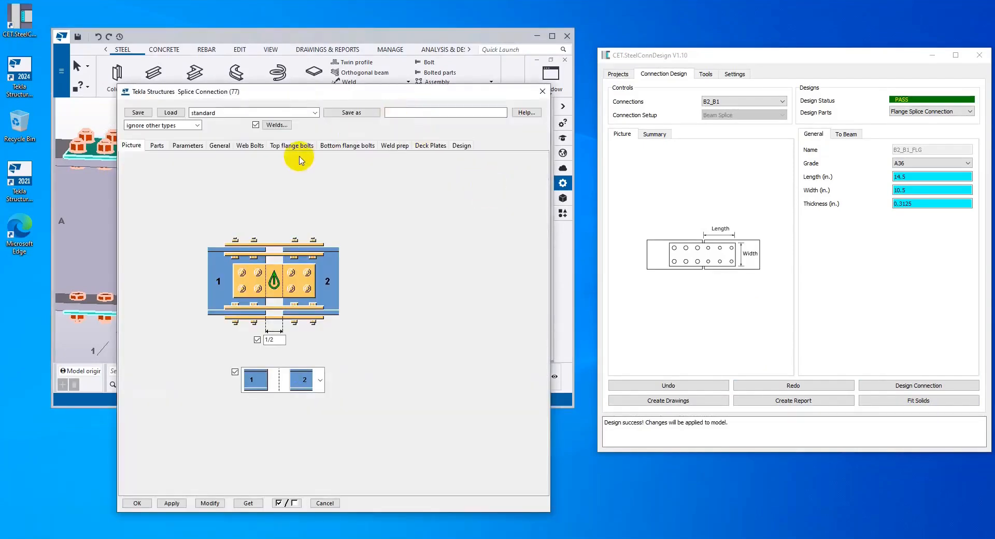
click(160, 148)
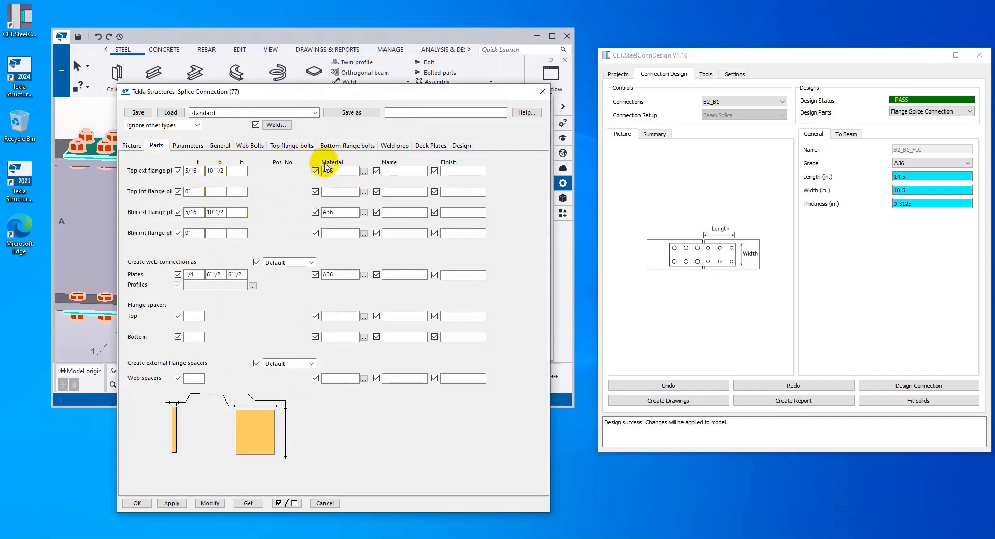
click(290, 145)
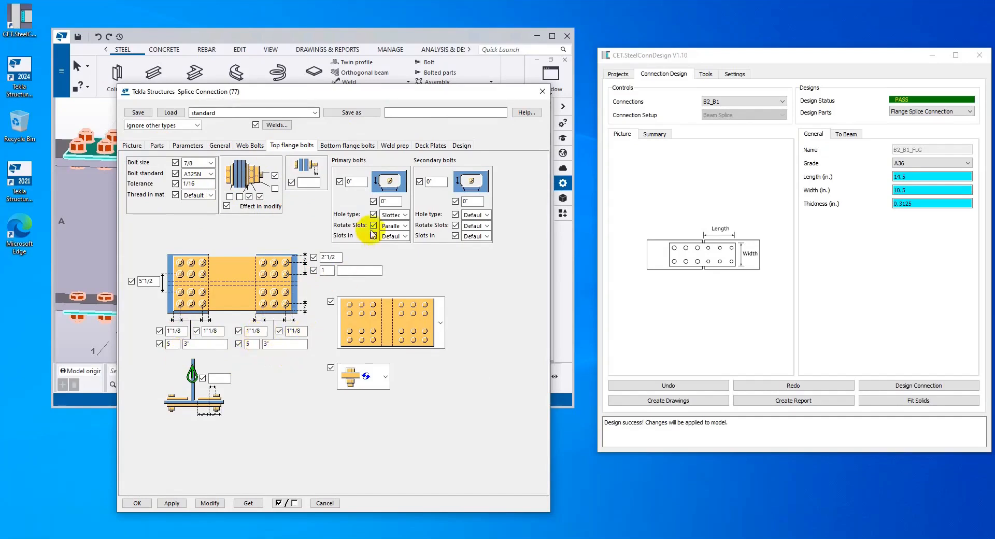
click(346, 145)
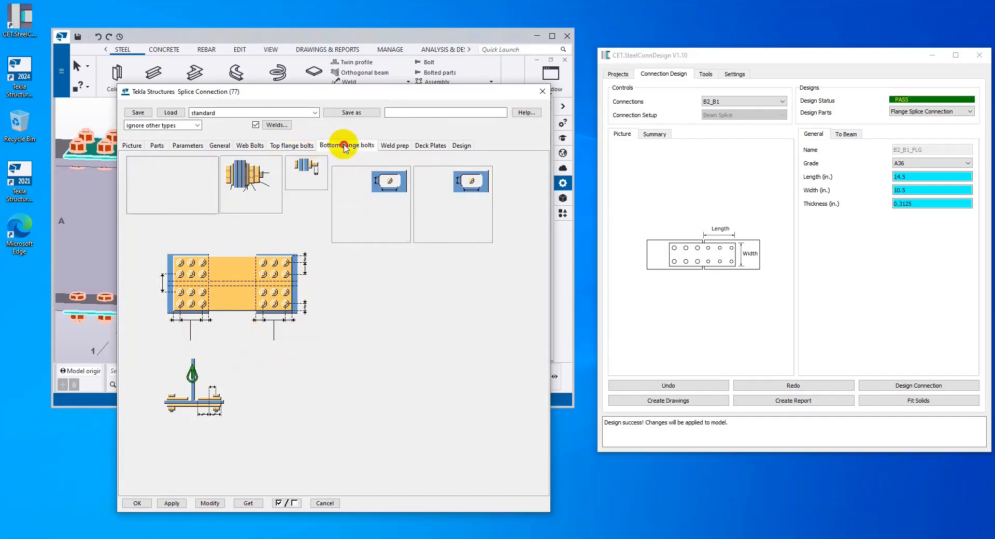
click(543, 91)
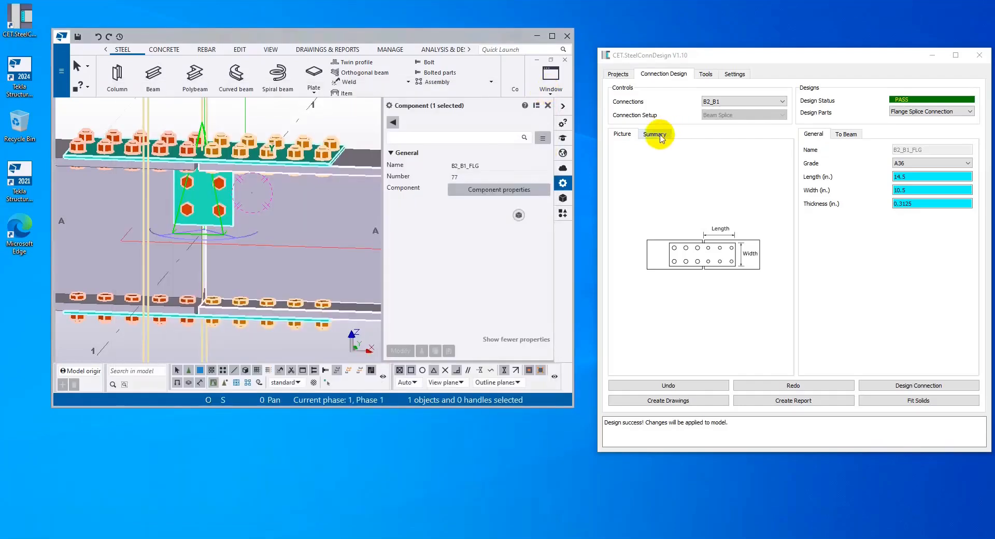
In CET.SteelConnDesign, review the B2_B1 design summary, covering the beam web, beam flange and connection checks
click(655, 134)
scroll(655, 209, down, 5)
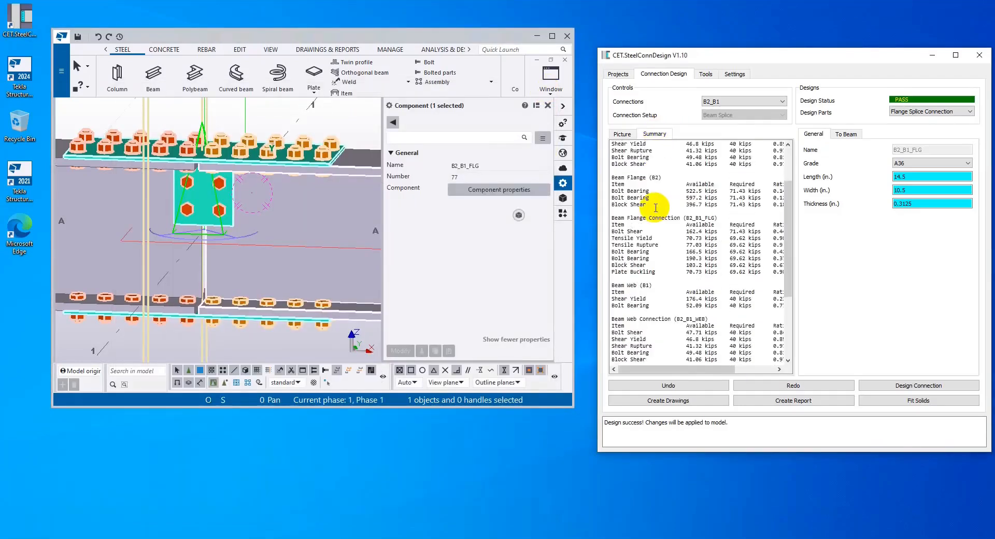
scroll(654, 214, down, 2)
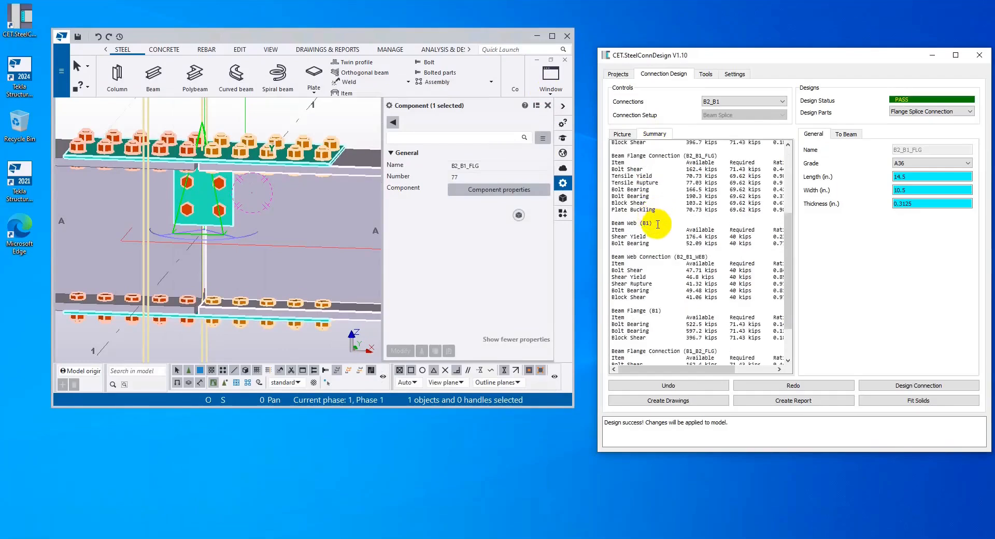
scroll(659, 236, down, 2)
scroll(661, 246, up, 6)
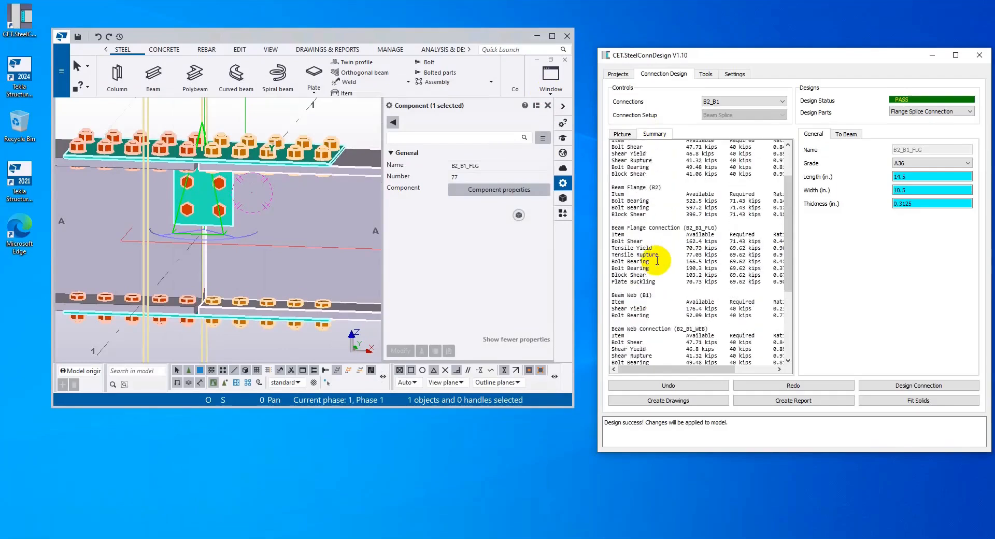
scroll(701, 248, up, 3)
Create the design report for connection B2_B1 and read through it
click(812, 402)
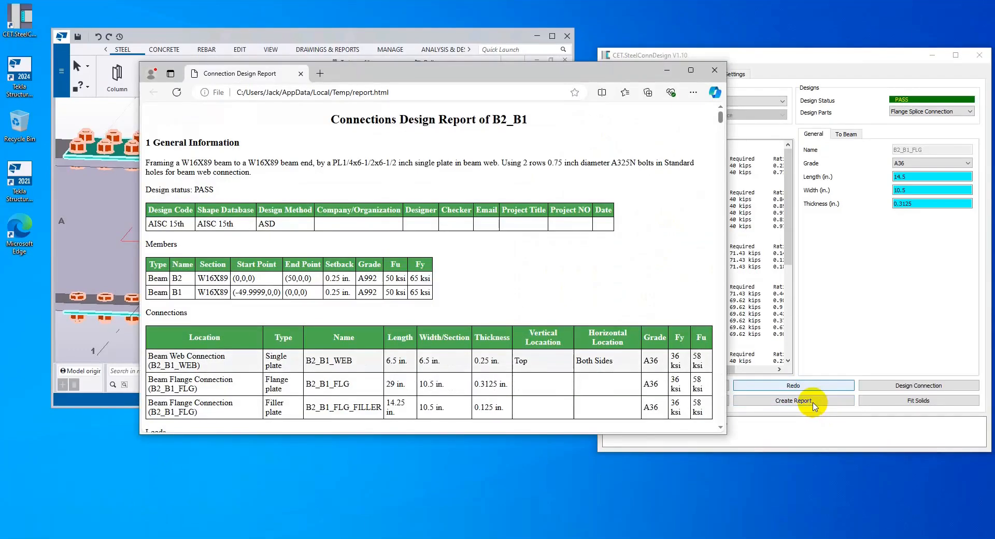
scroll(588, 338, down, 4)
scroll(589, 341, down, 15)
scroll(589, 344, down, 7)
scroll(587, 346, down, 12)
scroll(586, 345, down, 10)
drag(719, 203, 725, 308)
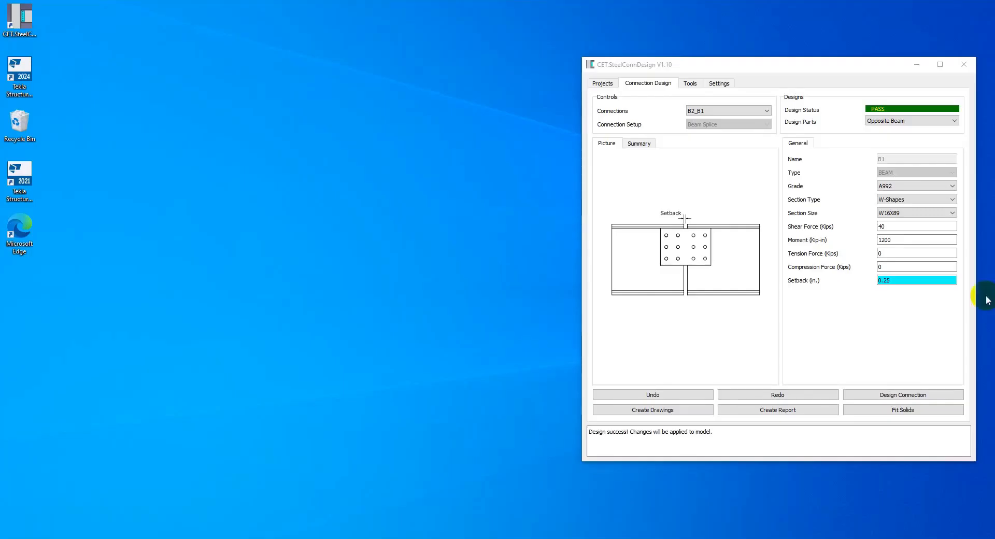
Open the CET.SteelConnDesign user manual from the project settings and find chapter 5, Open-Source Plugins
click(602, 83)
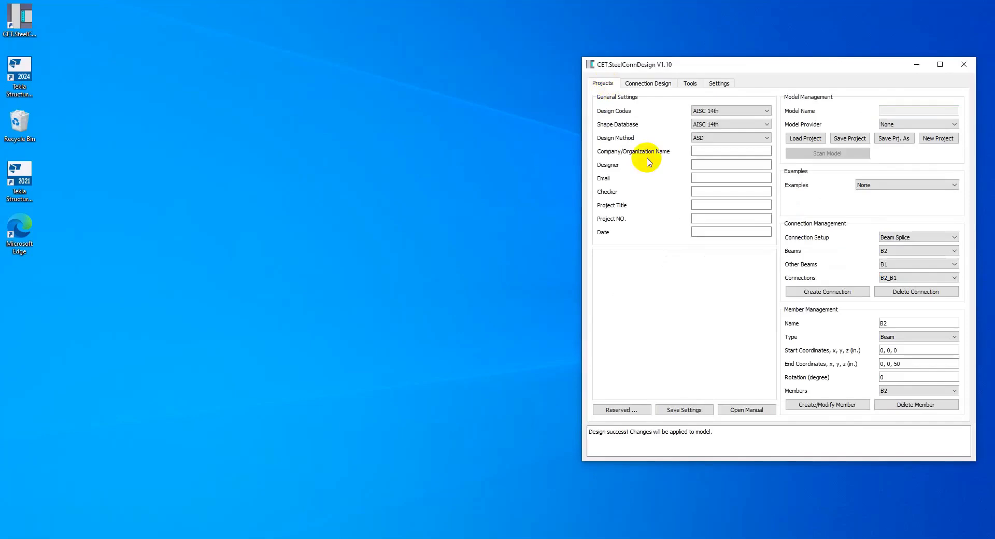
click(747, 410)
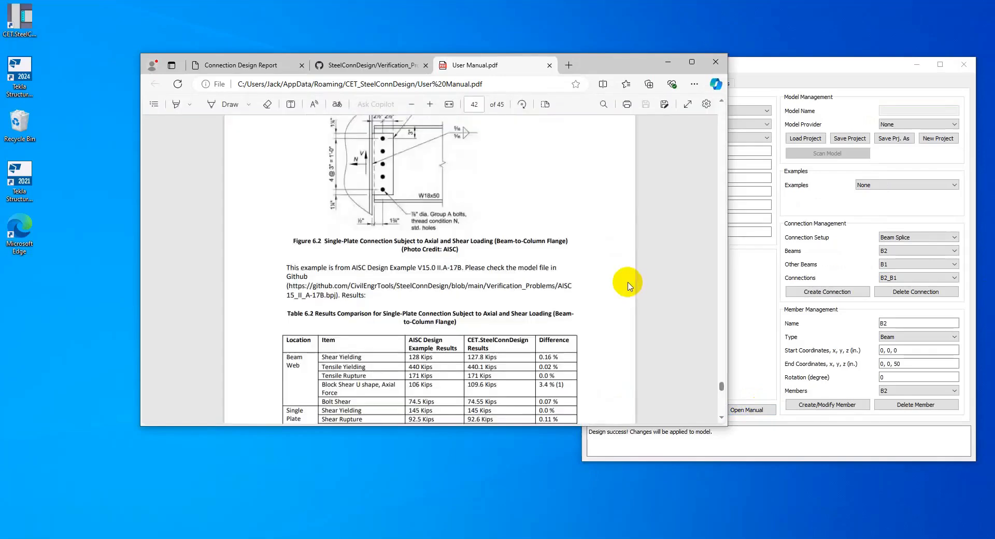
drag(721, 384, 718, 364)
scroll(724, 382, down, 3)
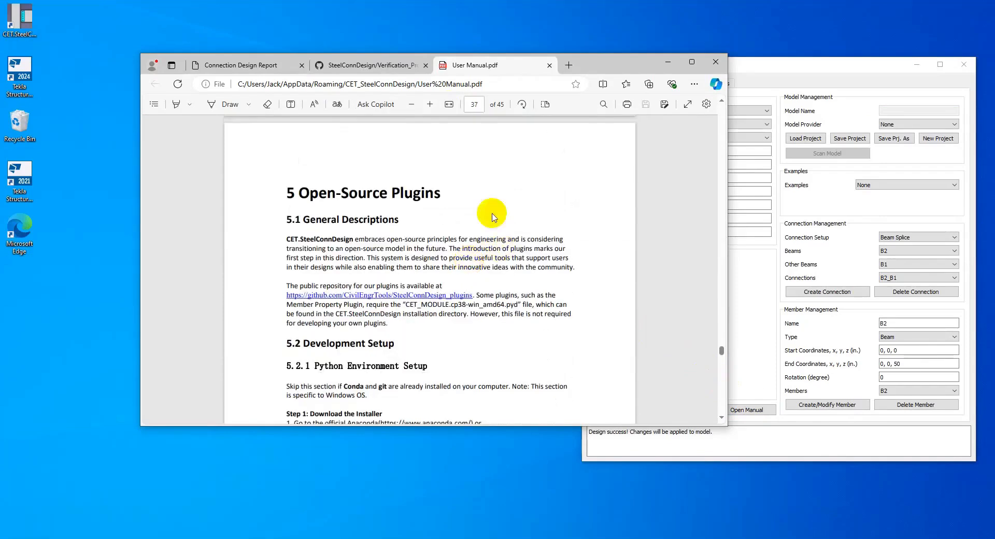
Back in CET.SteelConnDesign, look up the W18X65 section with the Member_Property tool, using AISC 14th and W-Shapes
click(863, 94)
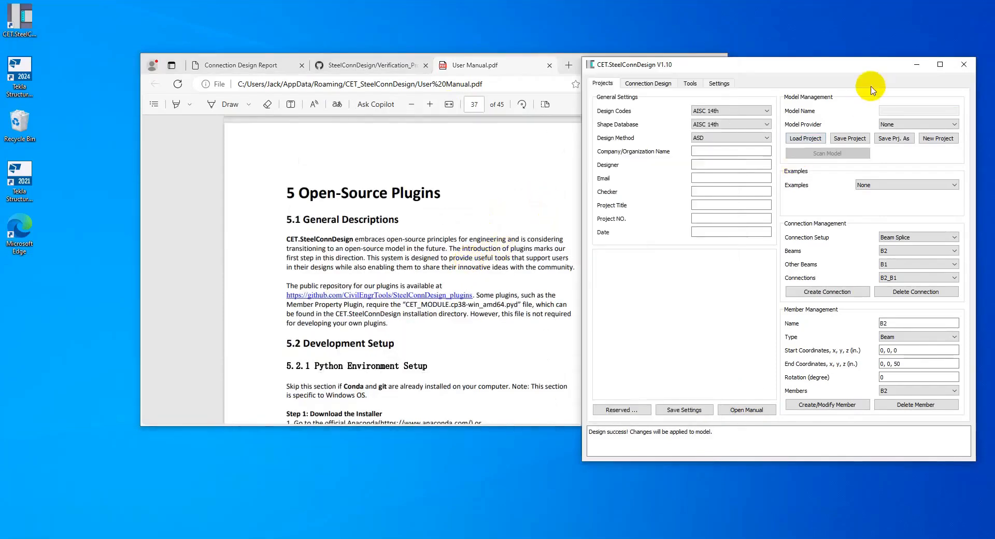
click(691, 83)
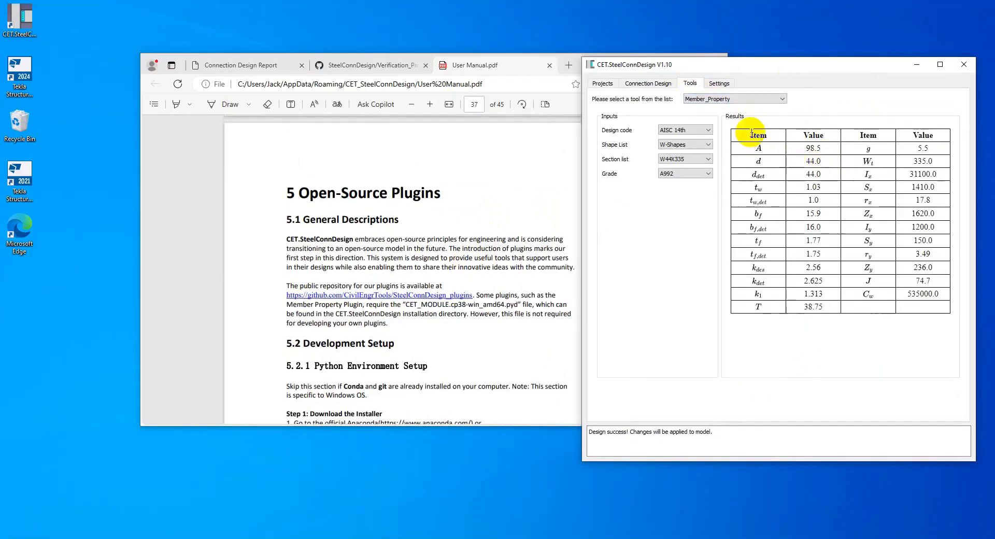
click(749, 100)
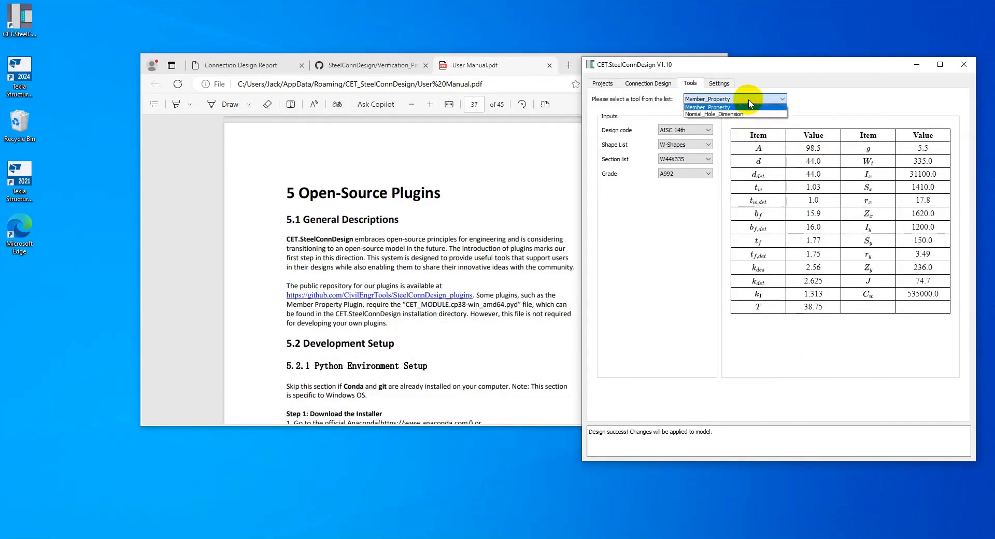
click(841, 114)
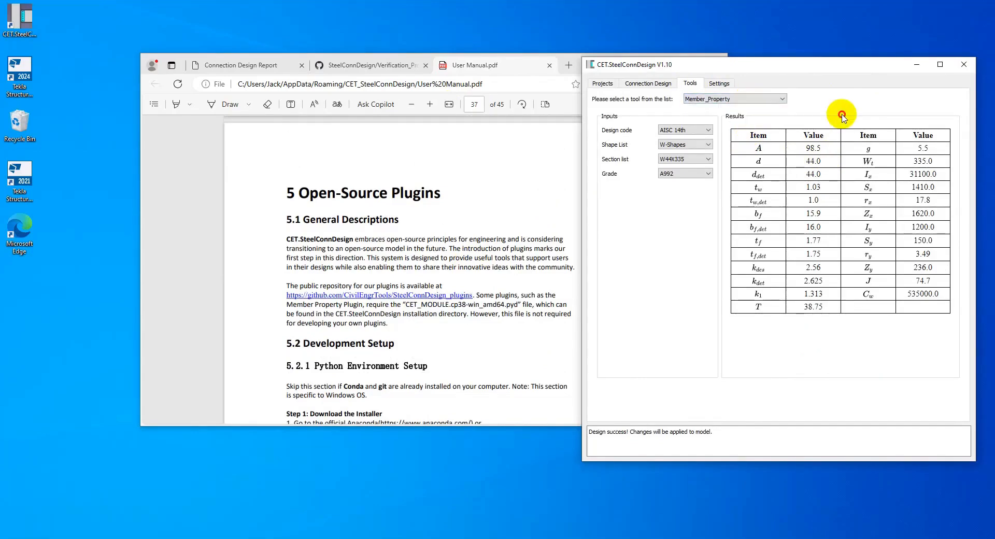
click(696, 131)
click(699, 145)
click(701, 145)
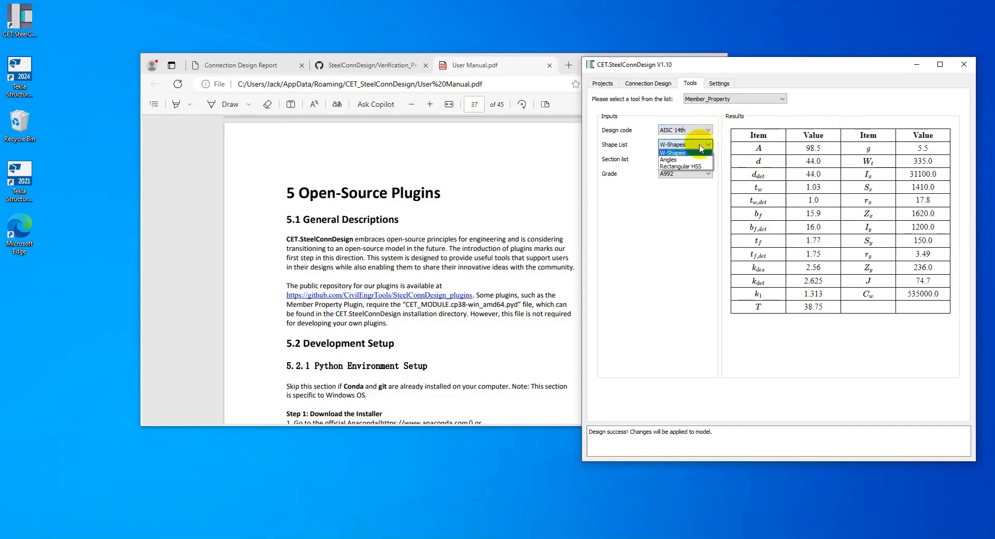
click(696, 152)
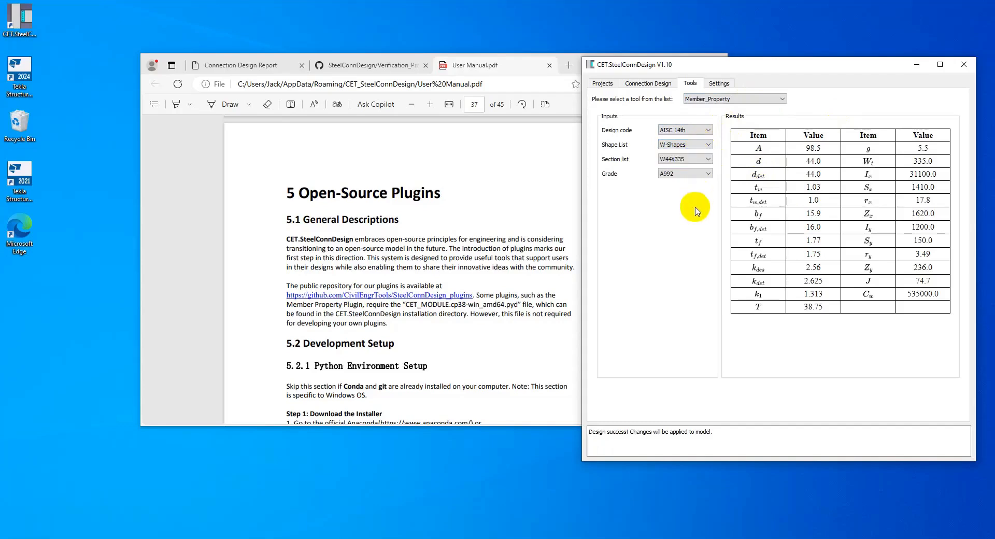
click(693, 159)
drag(712, 180, 714, 202)
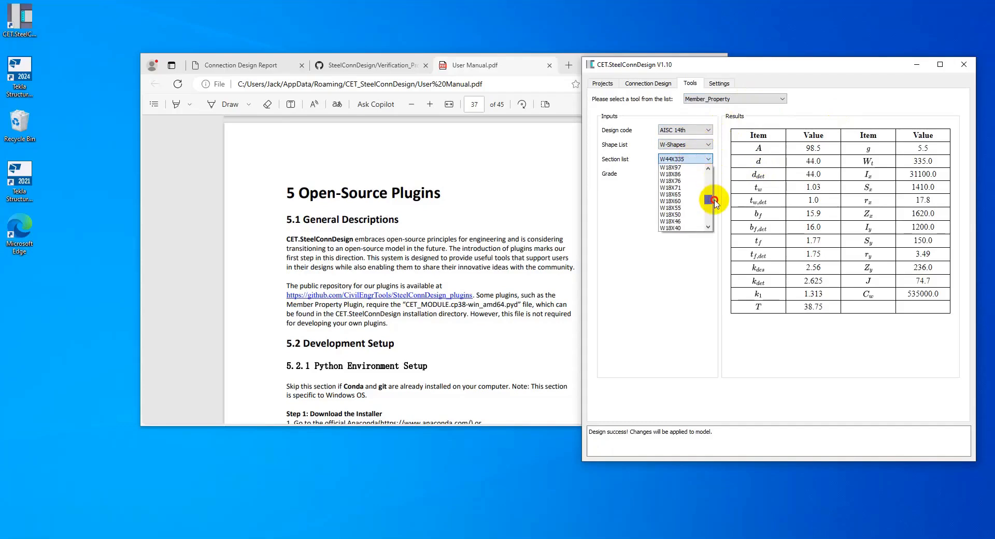
click(684, 194)
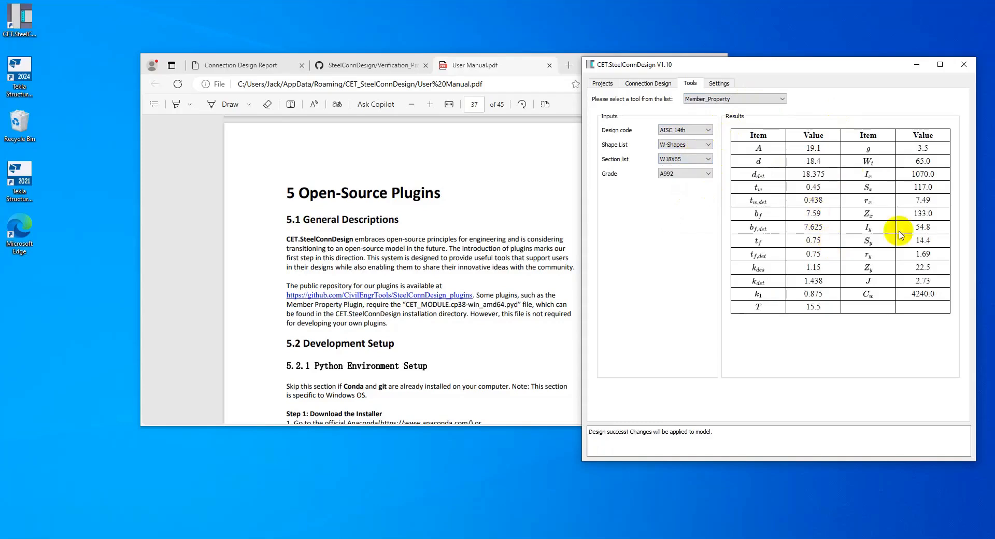
Use the Nomial_Hole_Dimension tool to get the hole size for a 1 1/4 in. bolt with a Long Slot hole
click(762, 102)
click(754, 110)
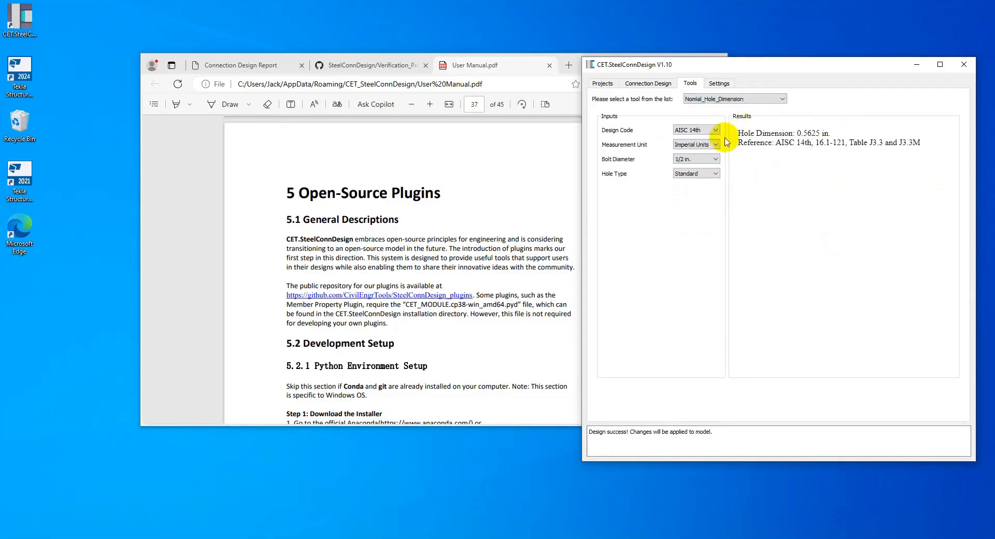
click(707, 159)
click(704, 210)
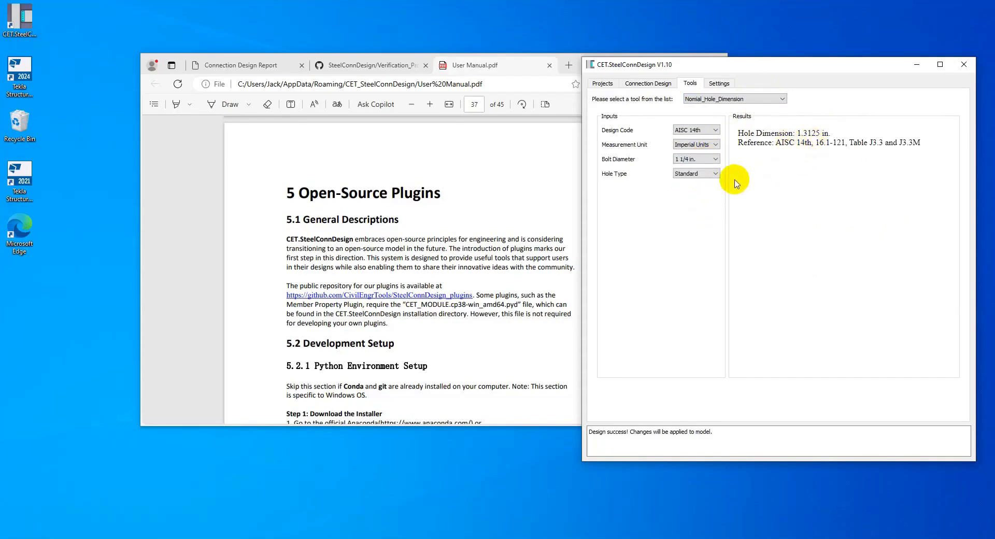
click(716, 175)
click(706, 202)
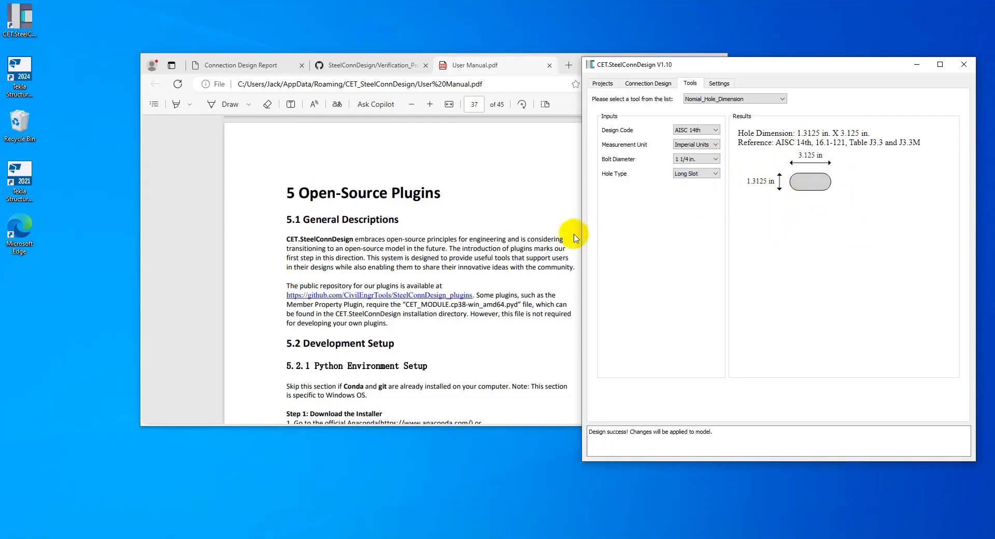
Follow the user manual's link to the SteelConnDesign_plugins GitHub repository and examine plugin.py in the Member_Property folder
click(508, 202)
scroll(508, 202, down, 3)
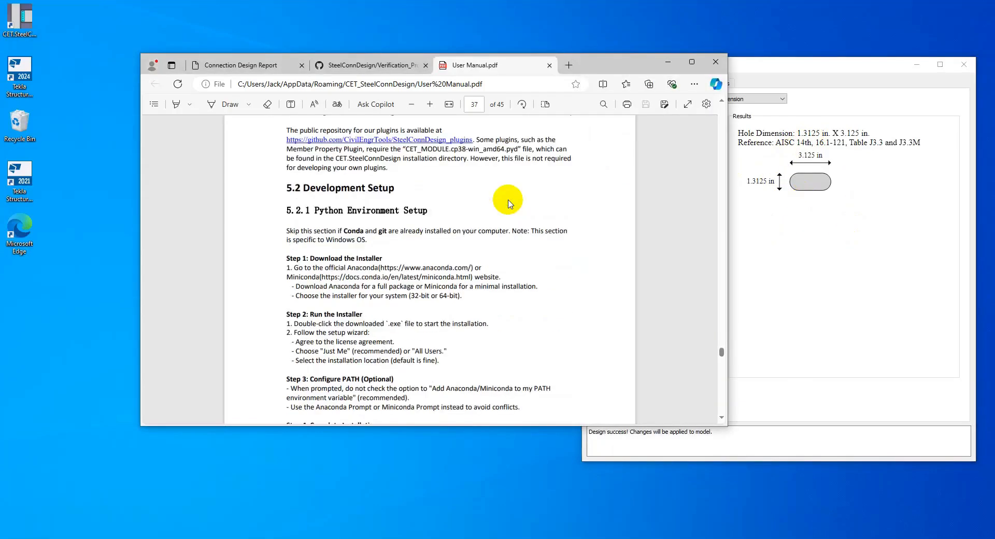
click(424, 145)
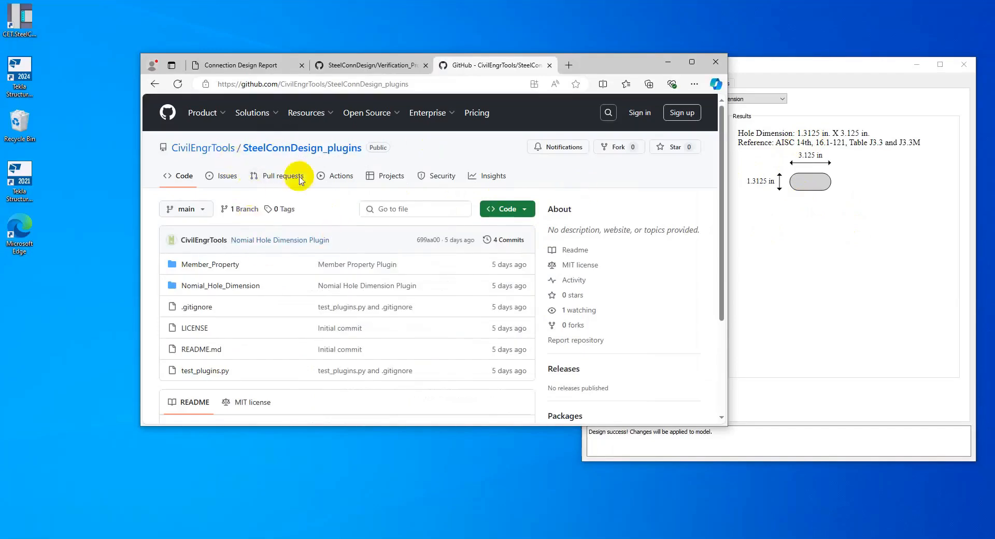
scroll(339, 251, down, 1)
click(211, 216)
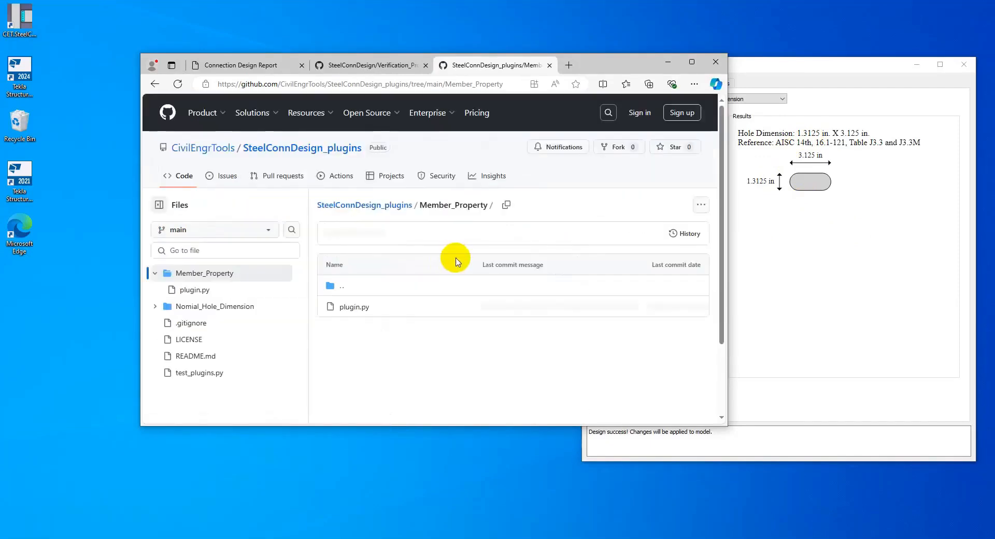
click(355, 307)
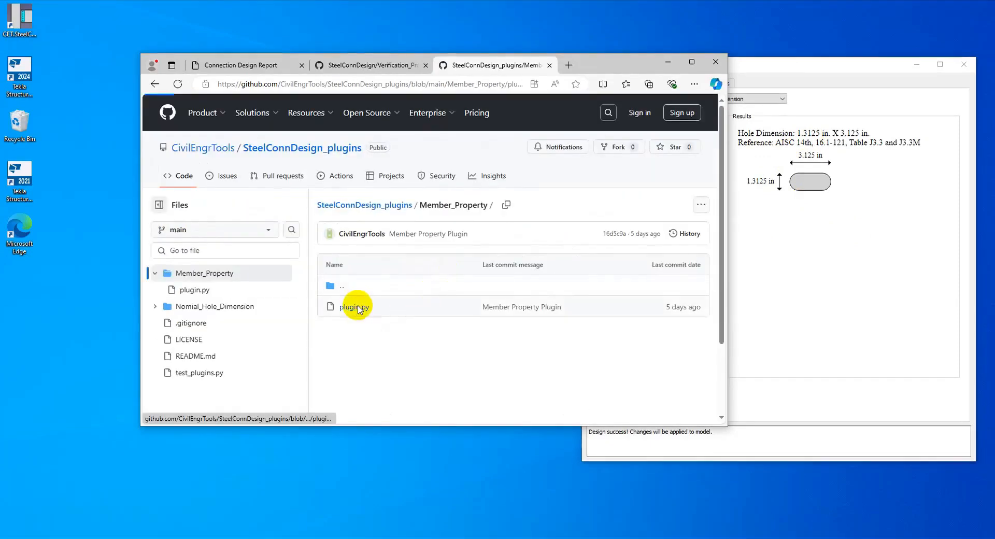
scroll(620, 348, down, 5)
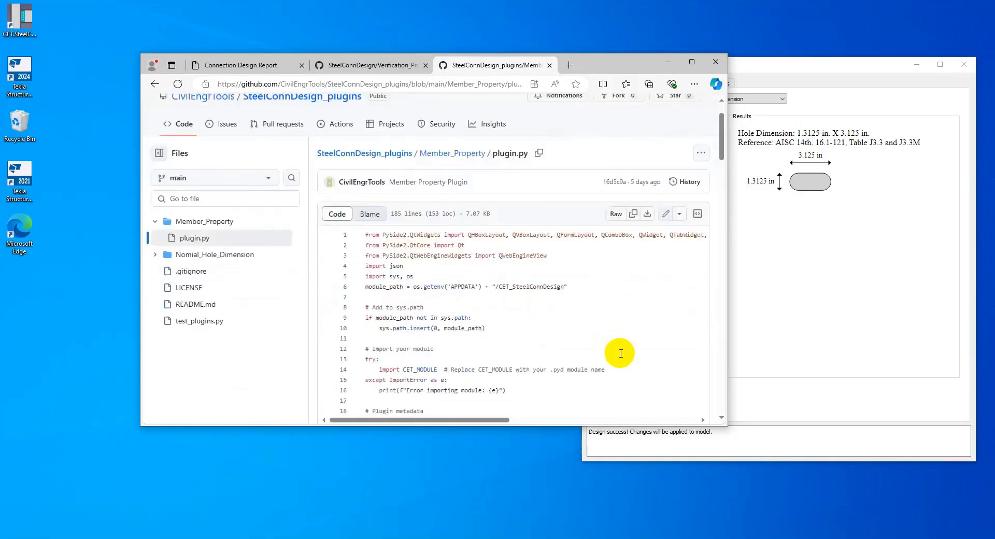
scroll(617, 356, down, 3)
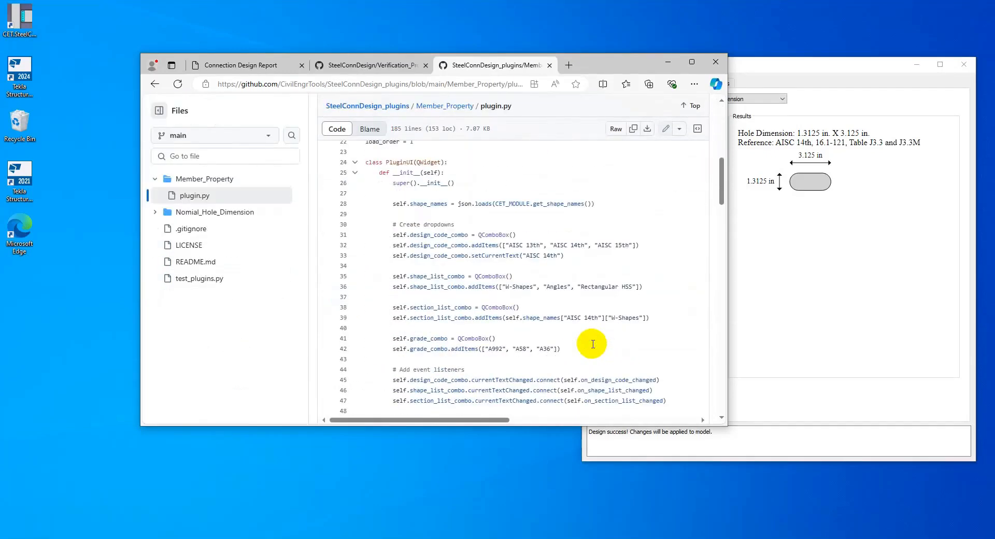
Reopen the user manual from CET.SteelConnDesign and read the Python Environment Setup instructions in section 5.2.1
click(832, 234)
click(642, 84)
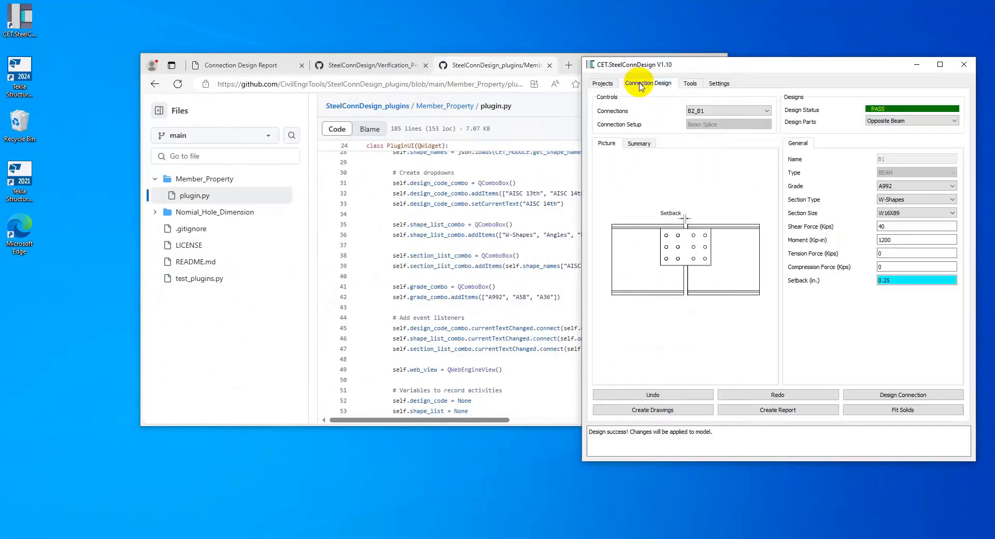
click(602, 83)
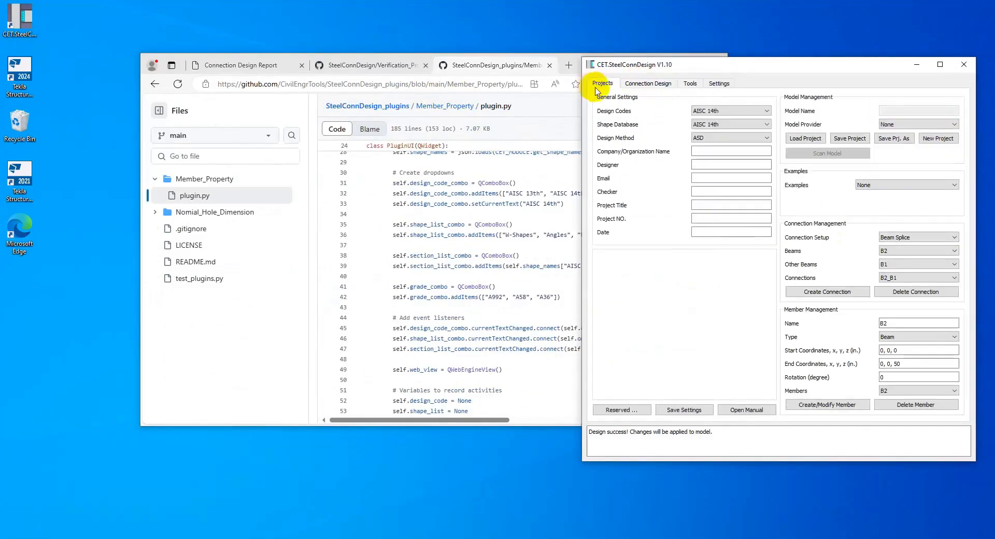
click(753, 410)
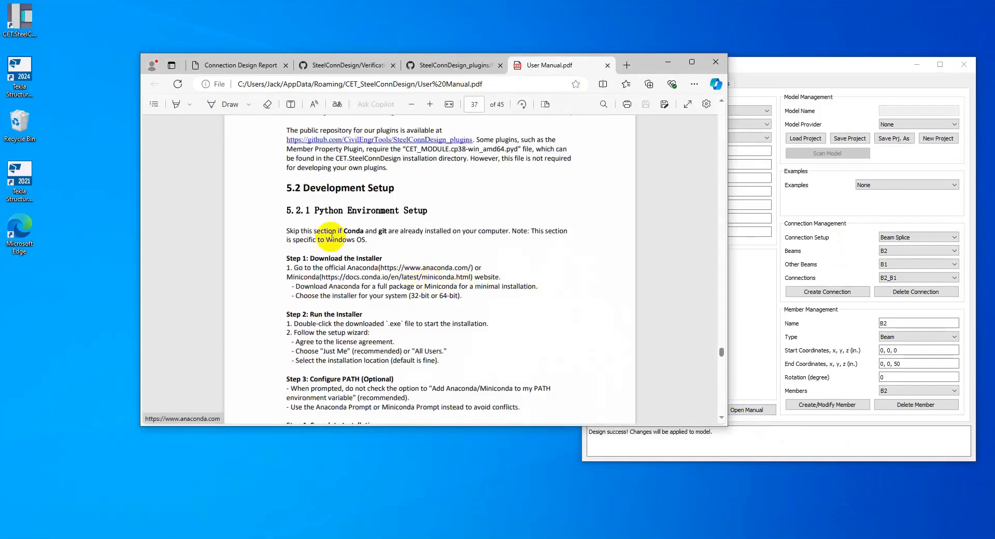
scroll(346, 226, down, 5)
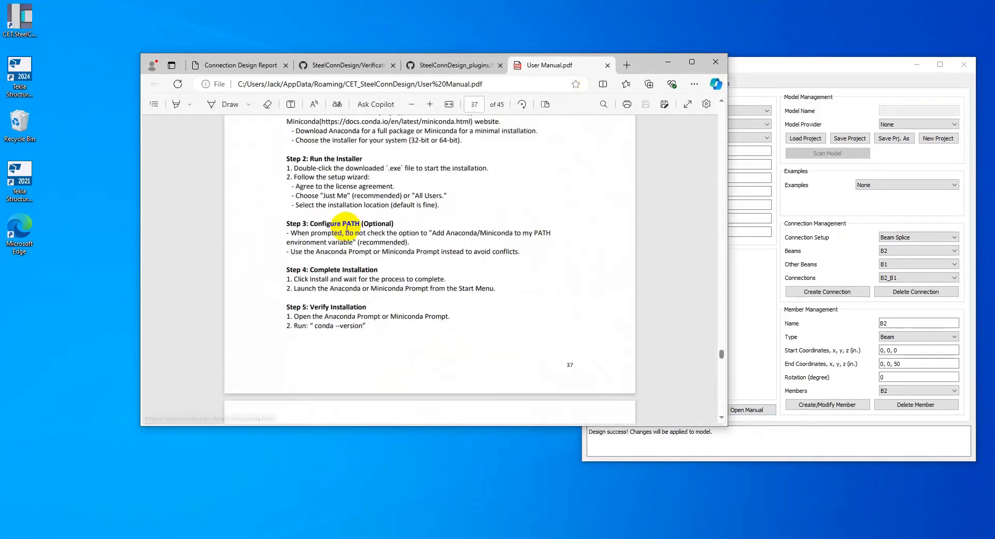
Read the Plugin Development and Plugin Structure instructions in sections 5.2.2 and 5.2.3 of the user manual
scroll(346, 234, down, 3)
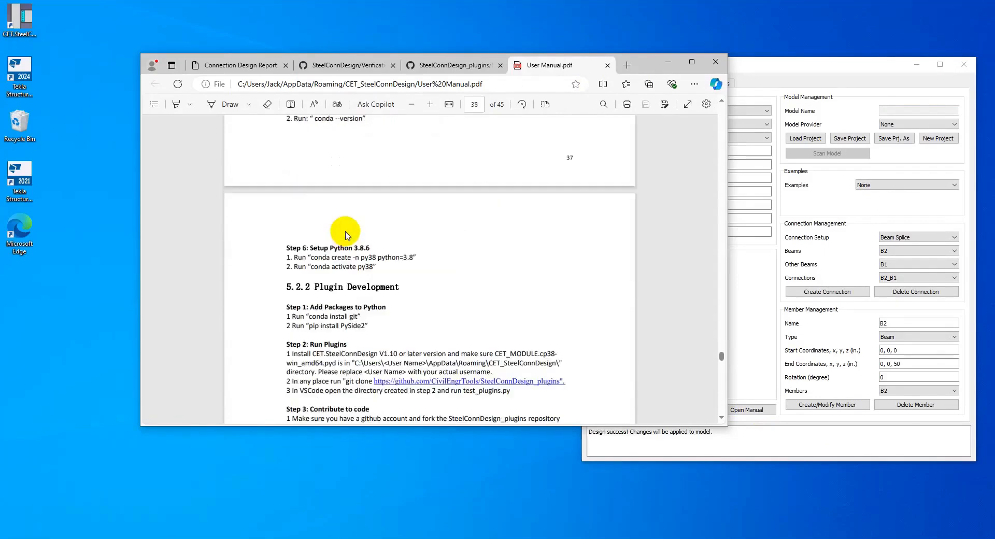
scroll(364, 276, down, 1)
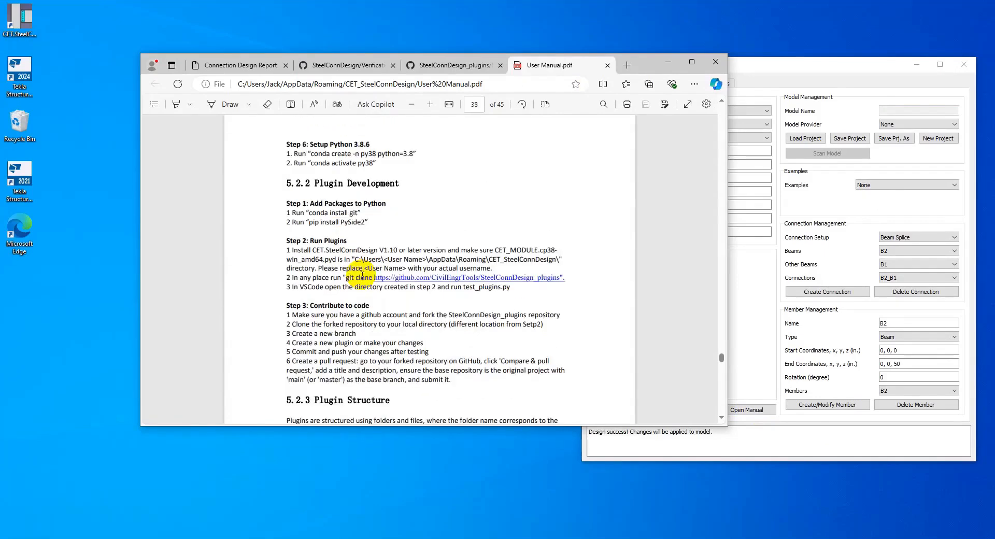
scroll(394, 331, down, 4)
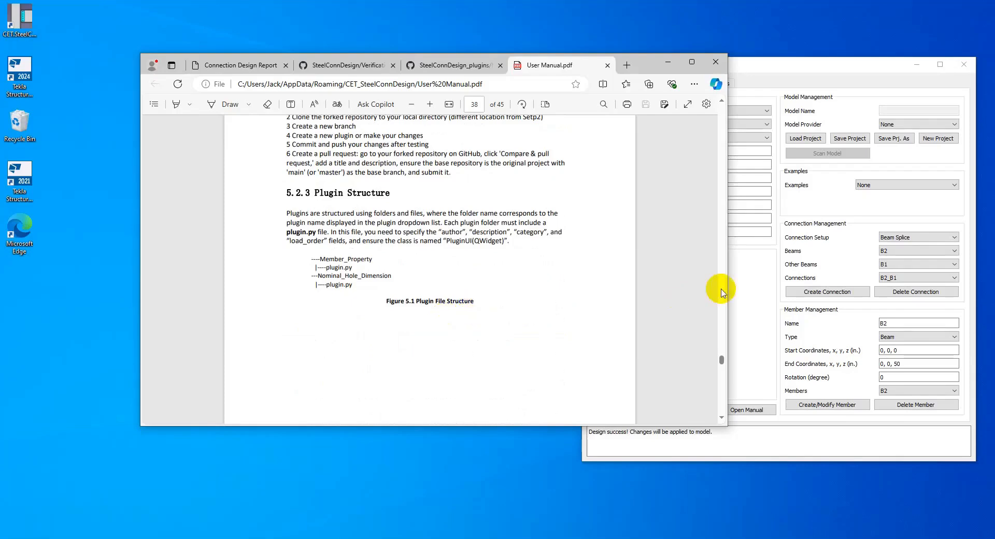
click(757, 293)
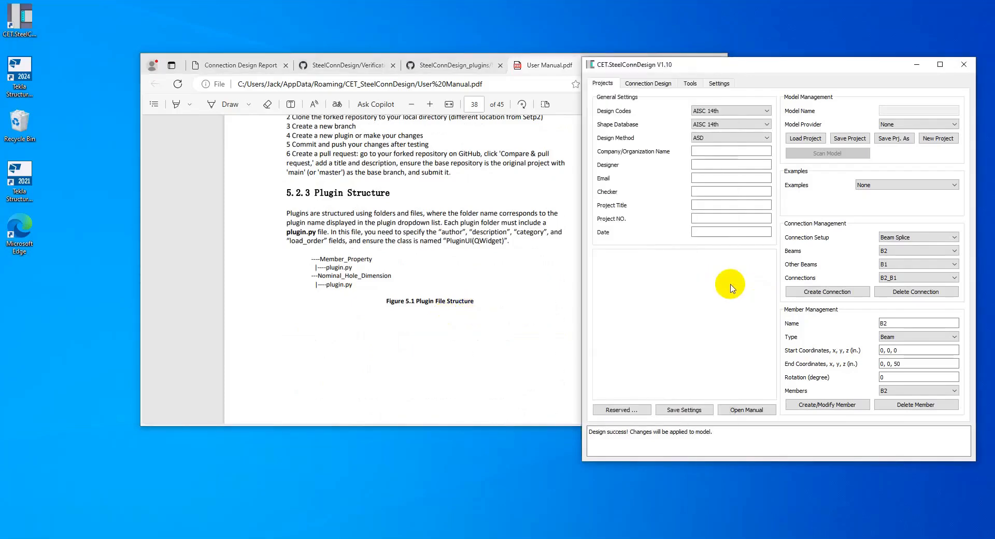
Download AISC15_II_A-1B.bpj from the Verification_Problems folder of the SteelConnDesign GitHub repository
click(352, 66)
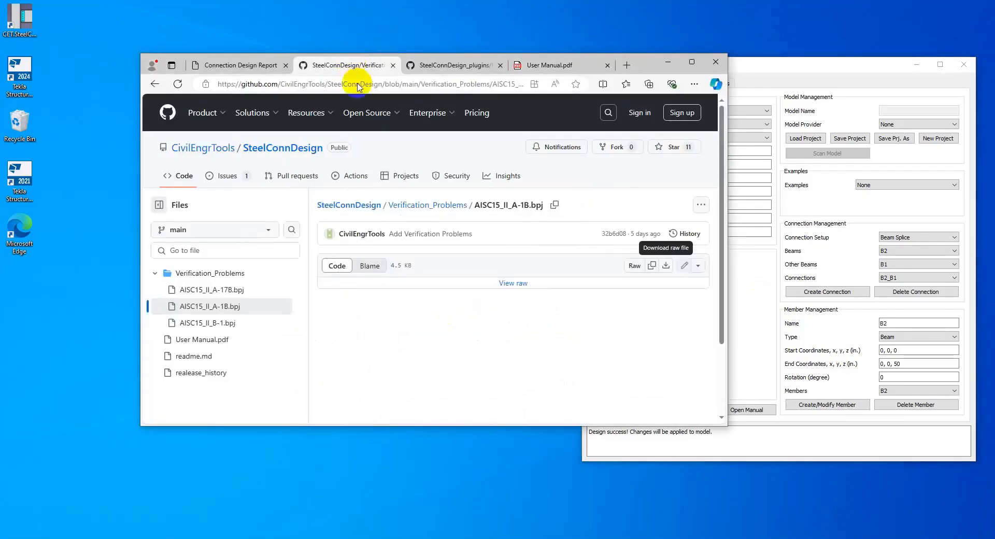
click(278, 152)
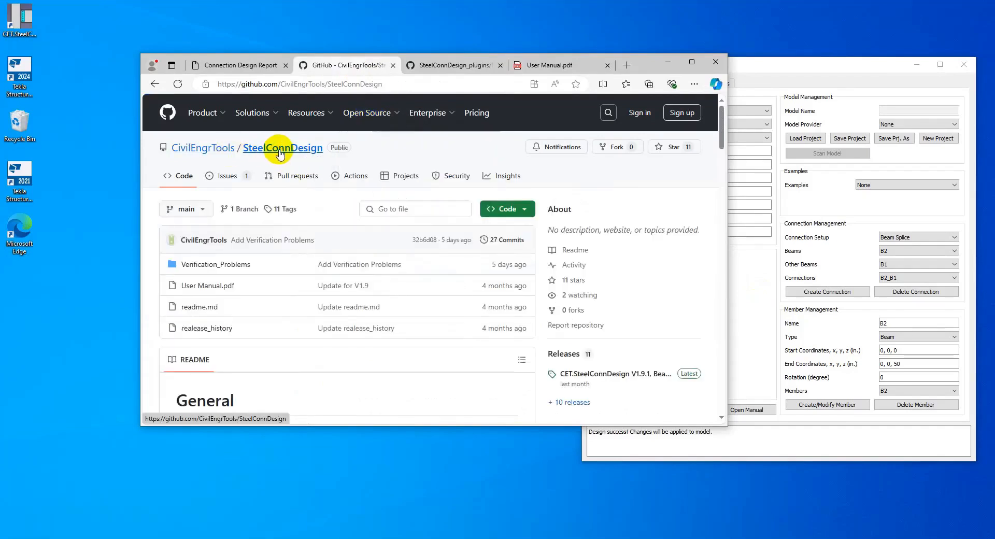
click(218, 267)
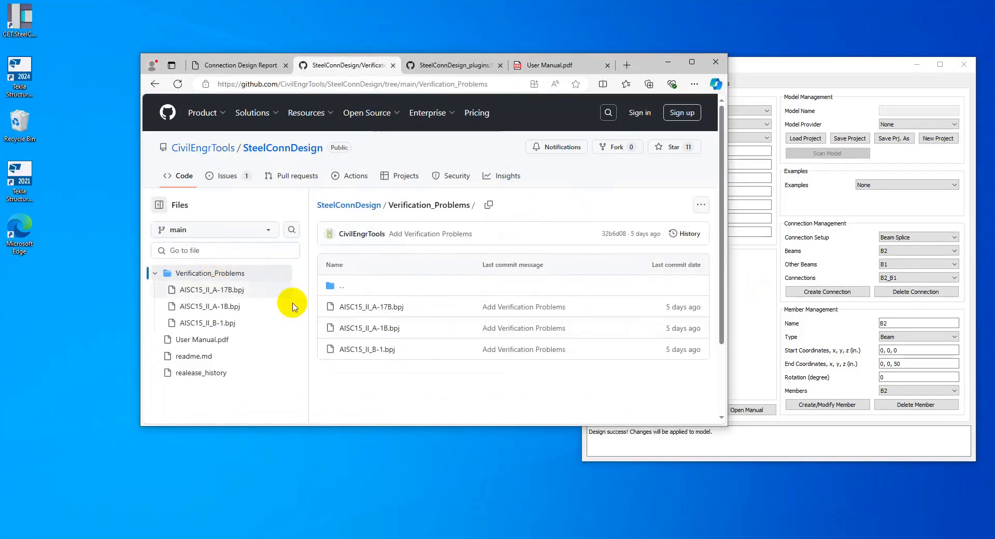
click(386, 329)
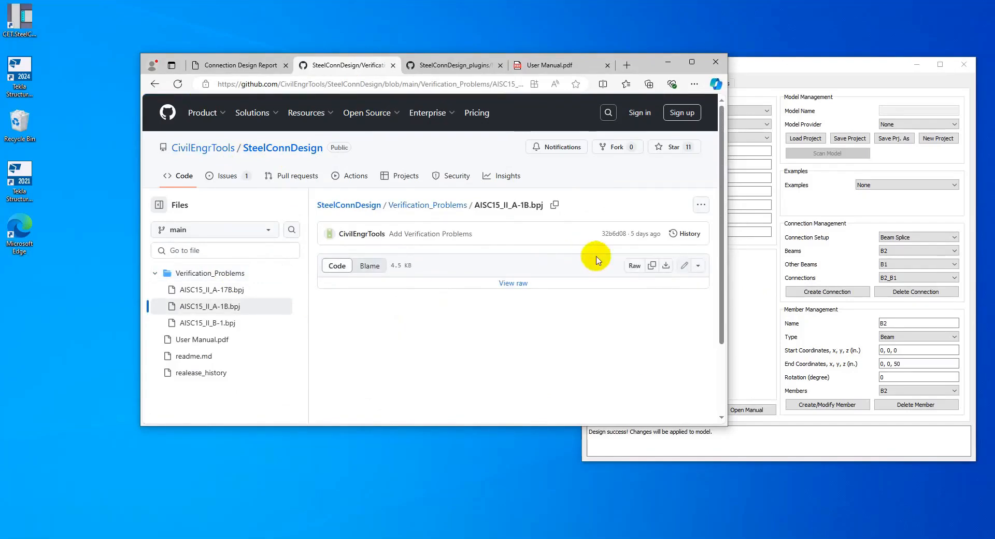
click(665, 266)
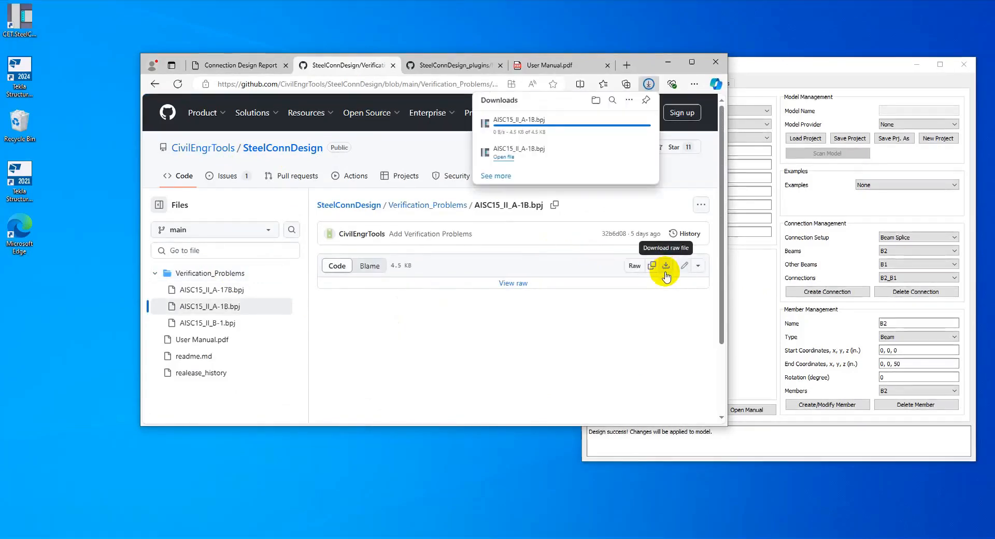
Switch to CET.SteelConnDesign and load the AISC15_II_A-1B project from the Downloads folder
click(813, 202)
click(806, 138)
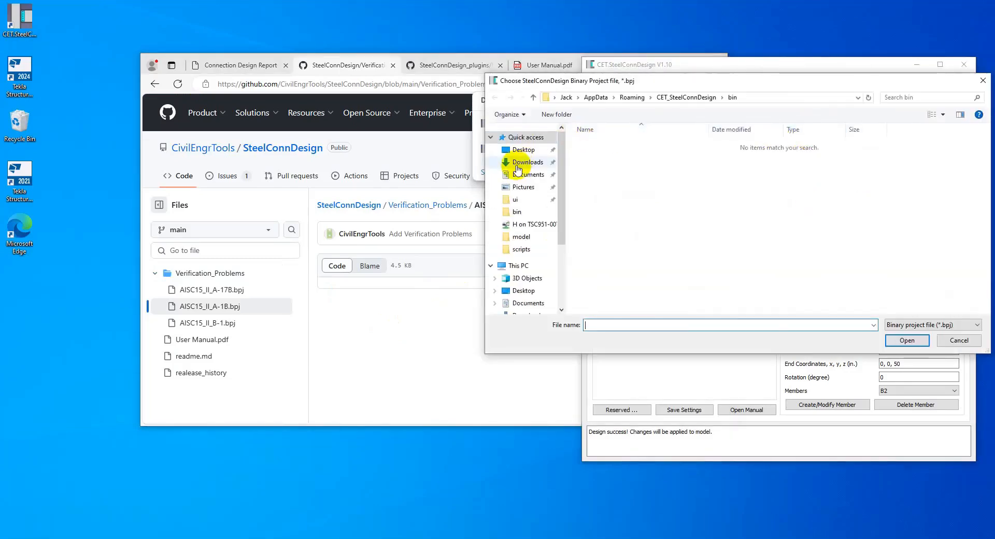
click(520, 164)
click(601, 159)
click(904, 341)
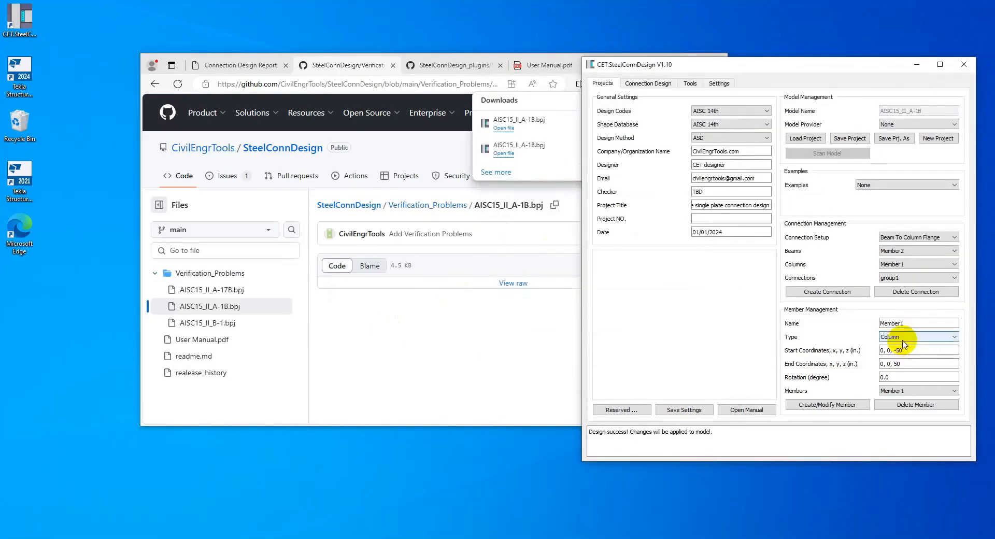
Create the design report for the group1 connection and separate it into its own browser window beside the user manual
click(648, 83)
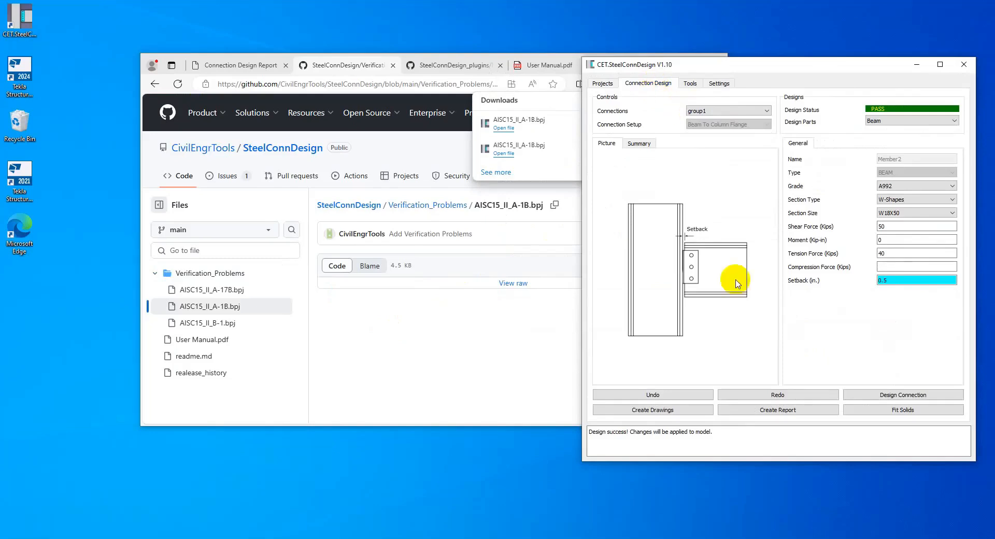
click(777, 410)
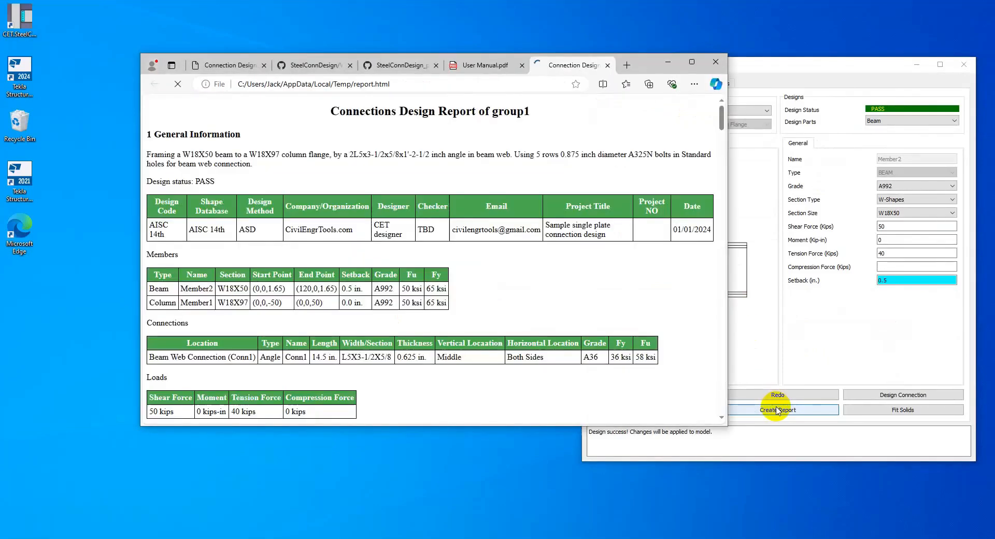
drag(570, 65, 618, 71)
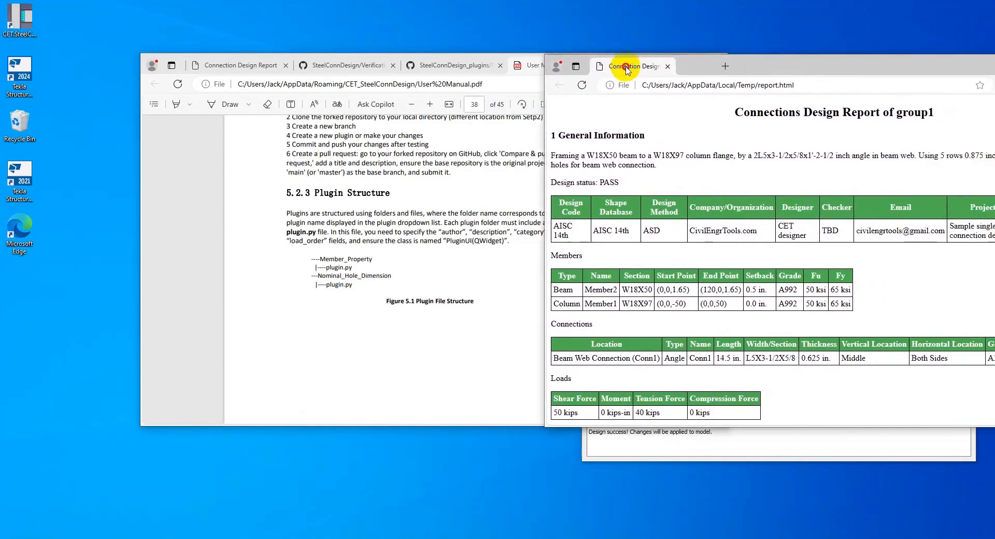
Find the Table 6.1 results comparison for the all-bolted double-angle connection in section 6.1 of the user manual
click(407, 224)
scroll(408, 224, down, 3)
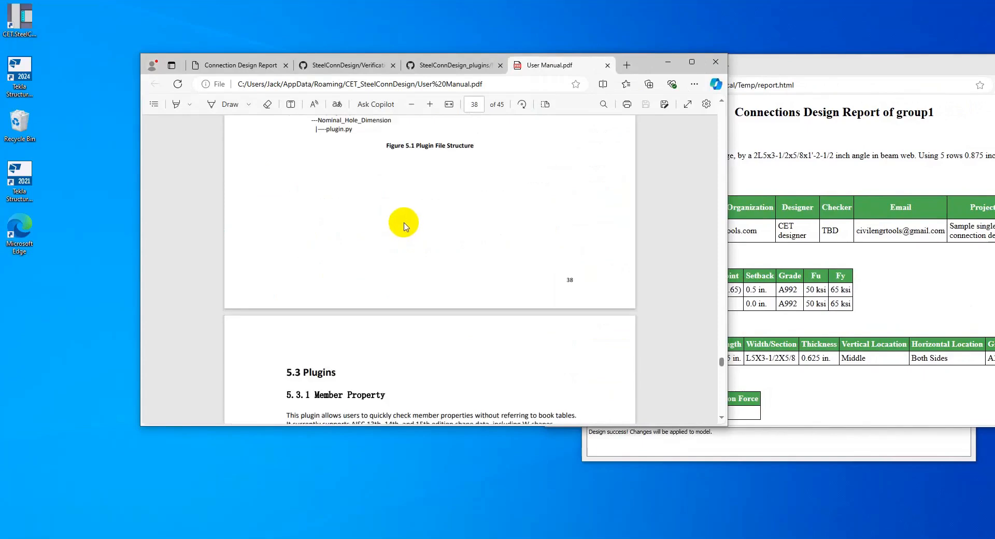
scroll(406, 226, down, 18)
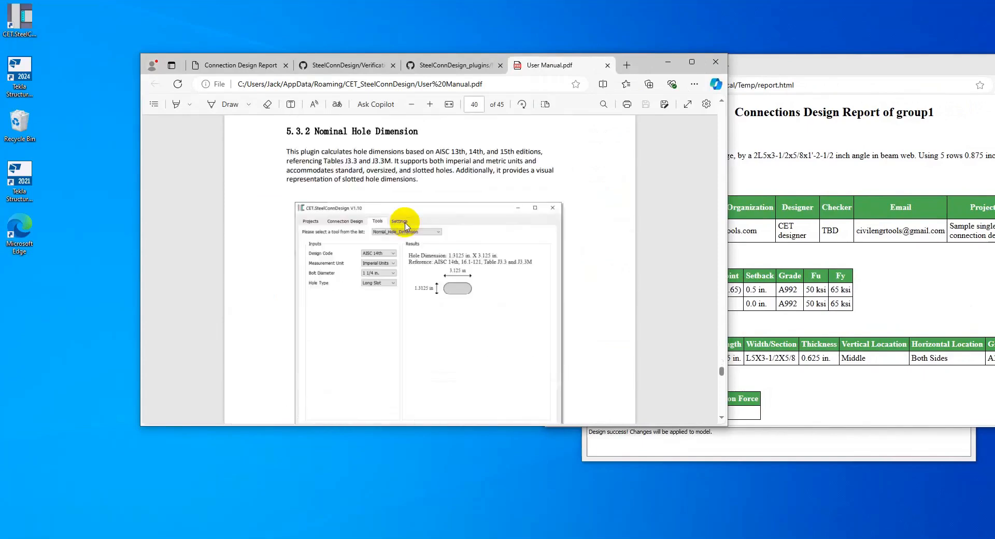
scroll(405, 226, down, 10)
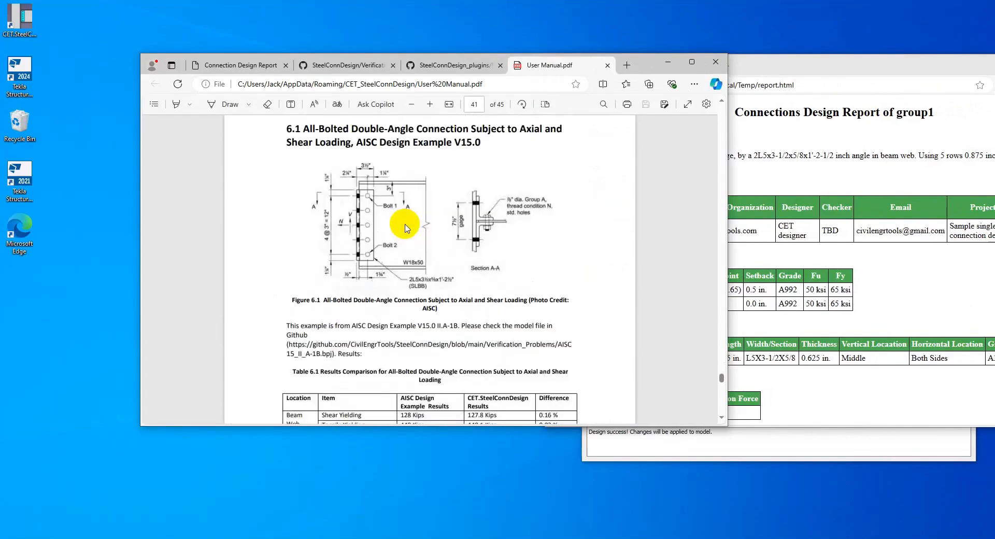
scroll(406, 228, down, 3)
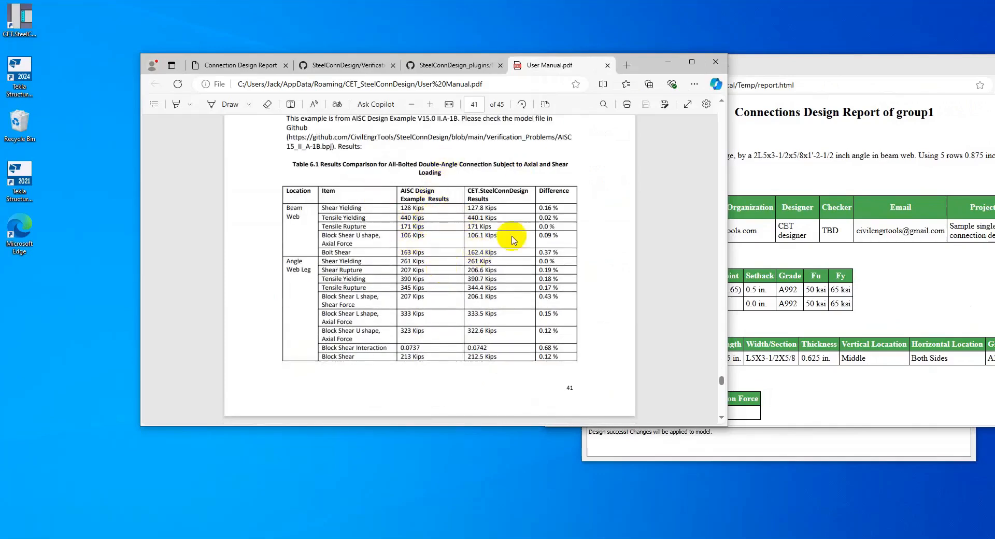
Place the group1 report beside the manual and compare its Design Summary for Member2 with the Table 6.1 results
click(925, 144)
scroll(918, 149, down, 3)
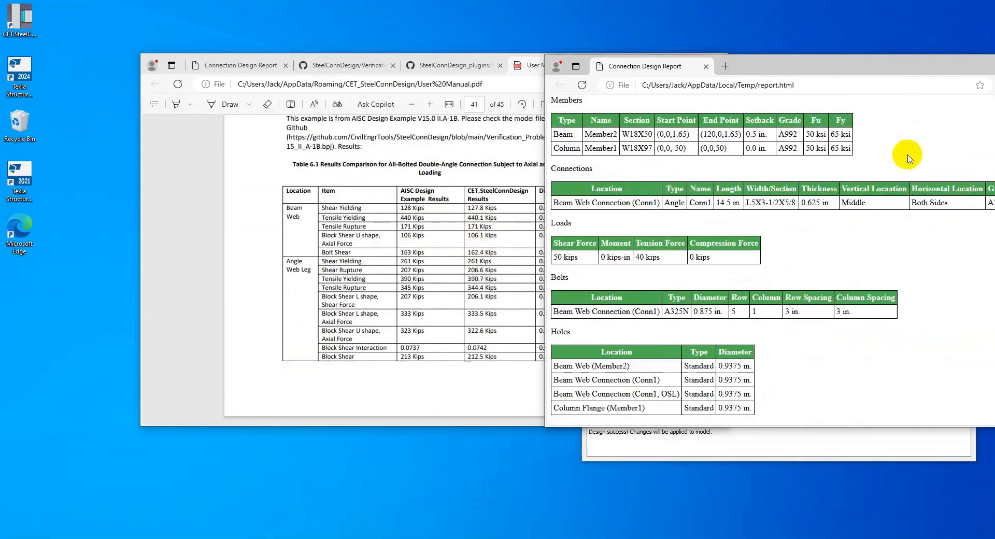
scroll(782, 155, down, 3)
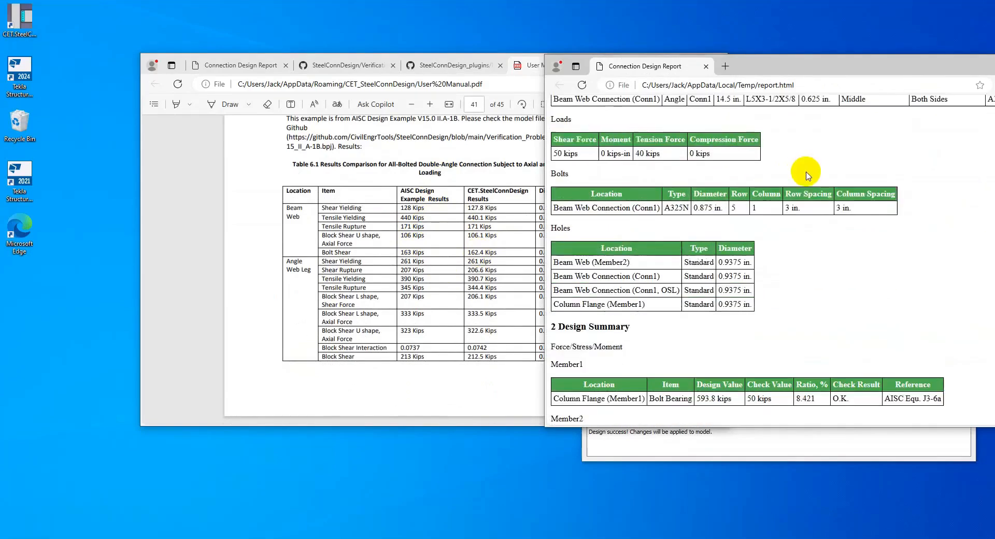
drag(801, 63, 828, 44)
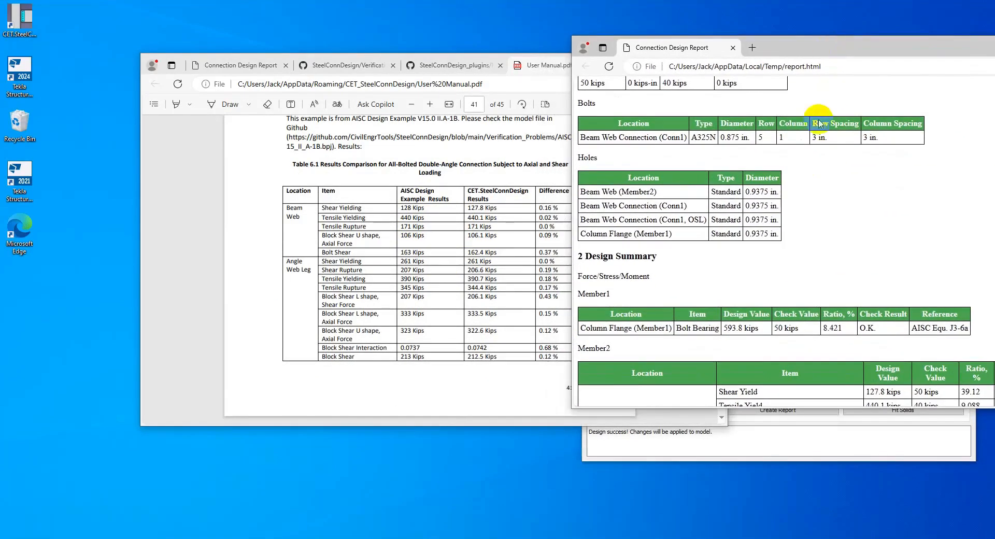
scroll(822, 147, down, 1)
scroll(711, 261, down, 1)
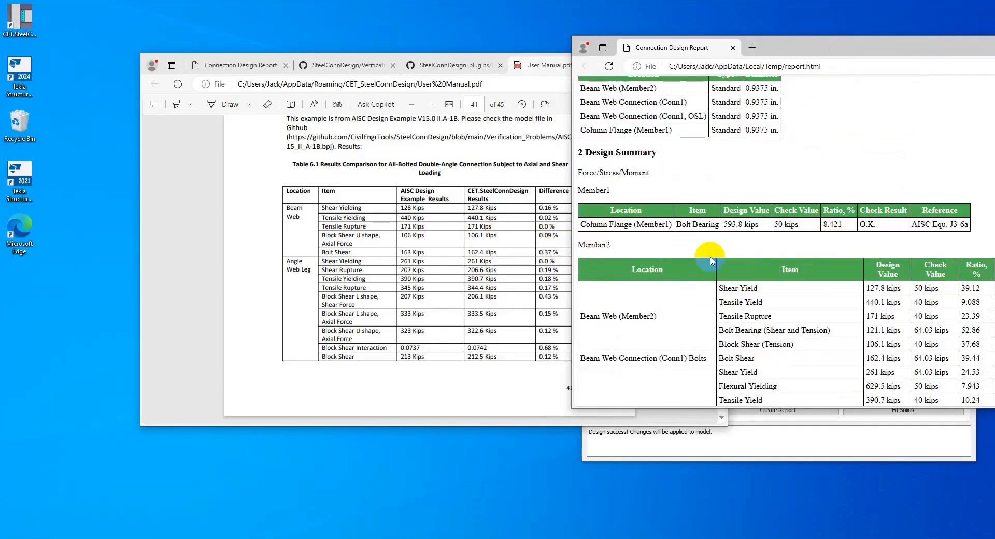